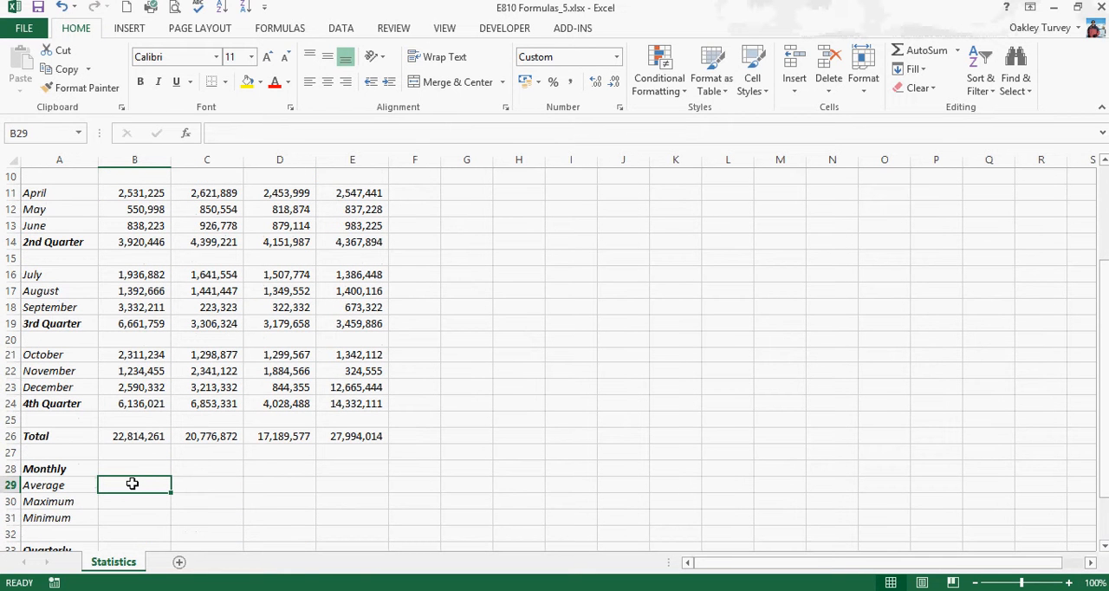
Try to calculate Auckland's monthly average in B29 with the AVERAGE function over the range B11:B28
left_click(133, 484)
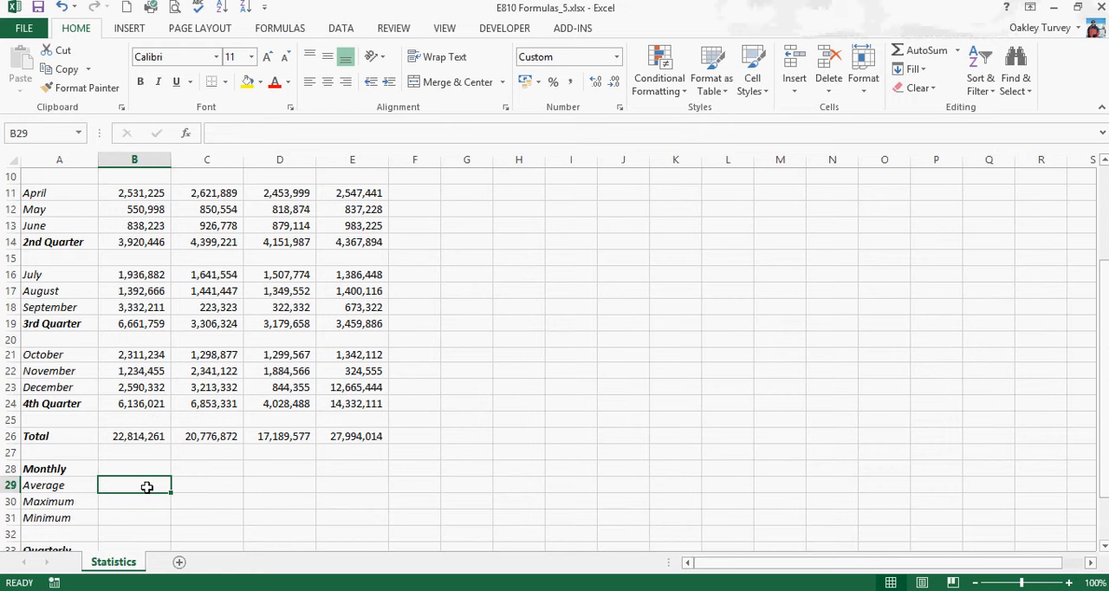
left_click(956, 50)
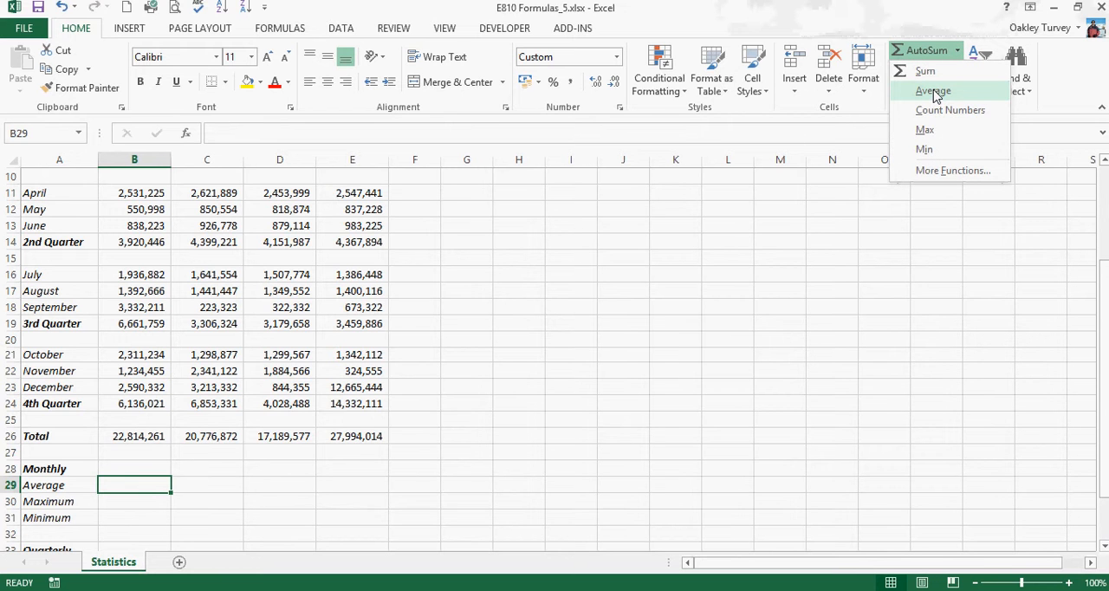
left_click(933, 91)
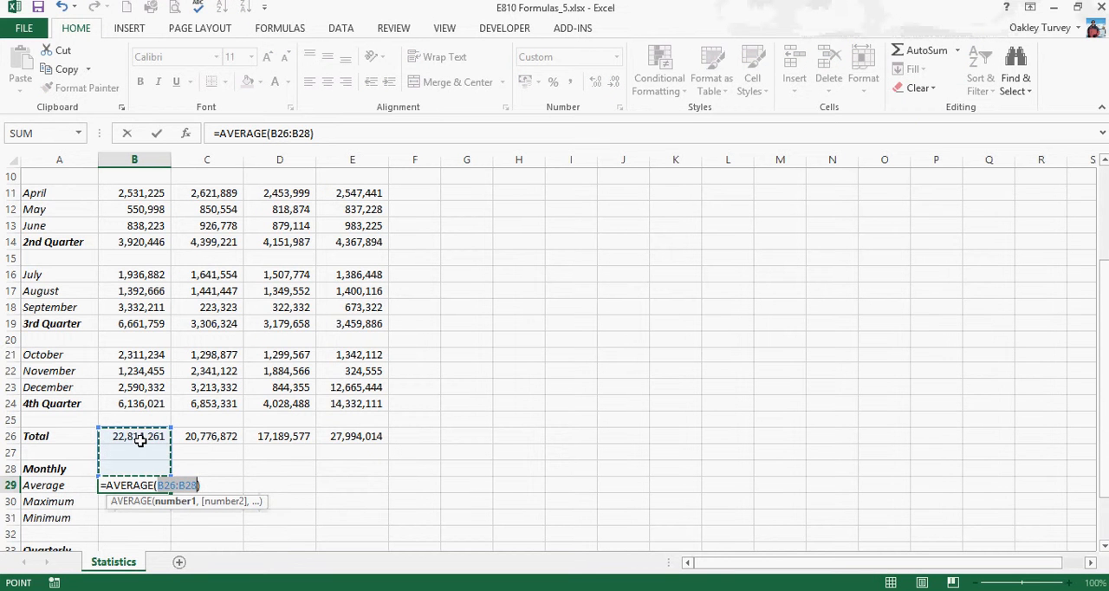
left_click_drag(136, 438, 147, 470)
scroll(350, 490, "up", 2)
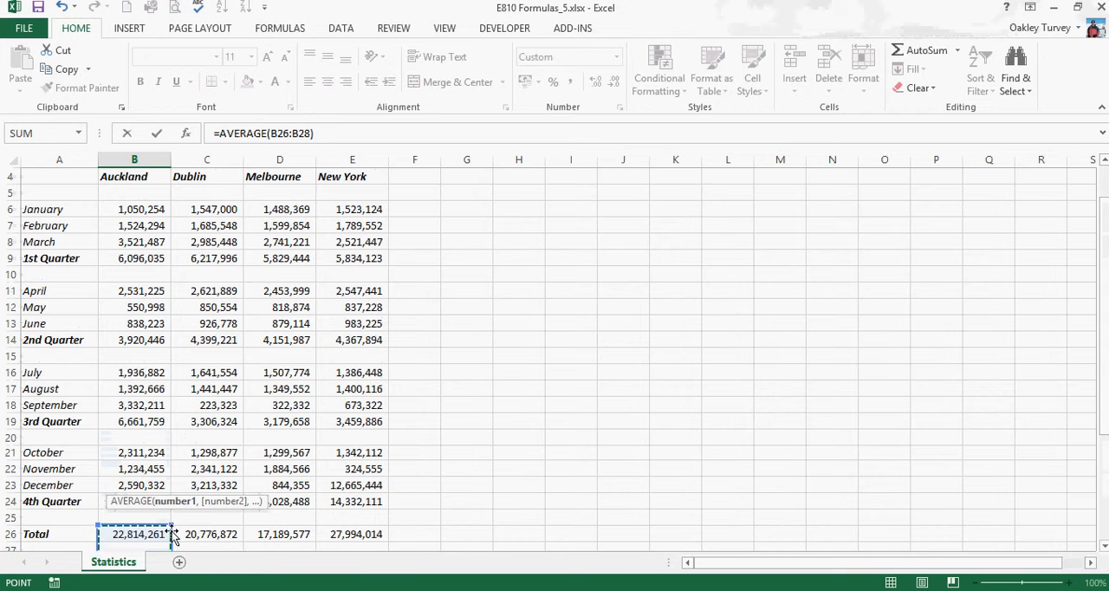
left_click_drag(171, 524, 171, 282)
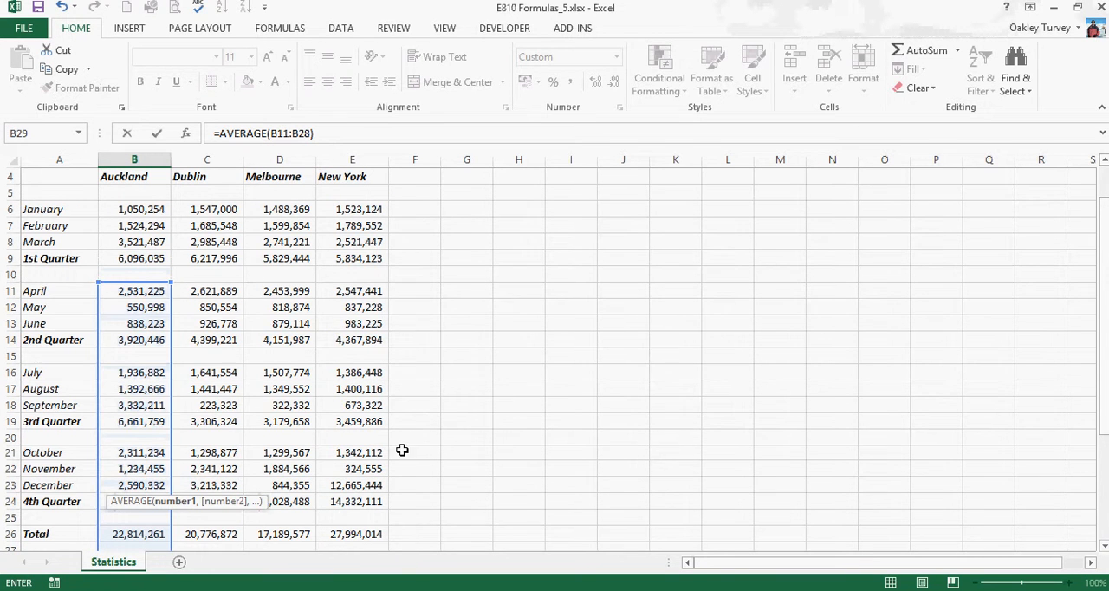
scroll(407, 447, "down", 4)
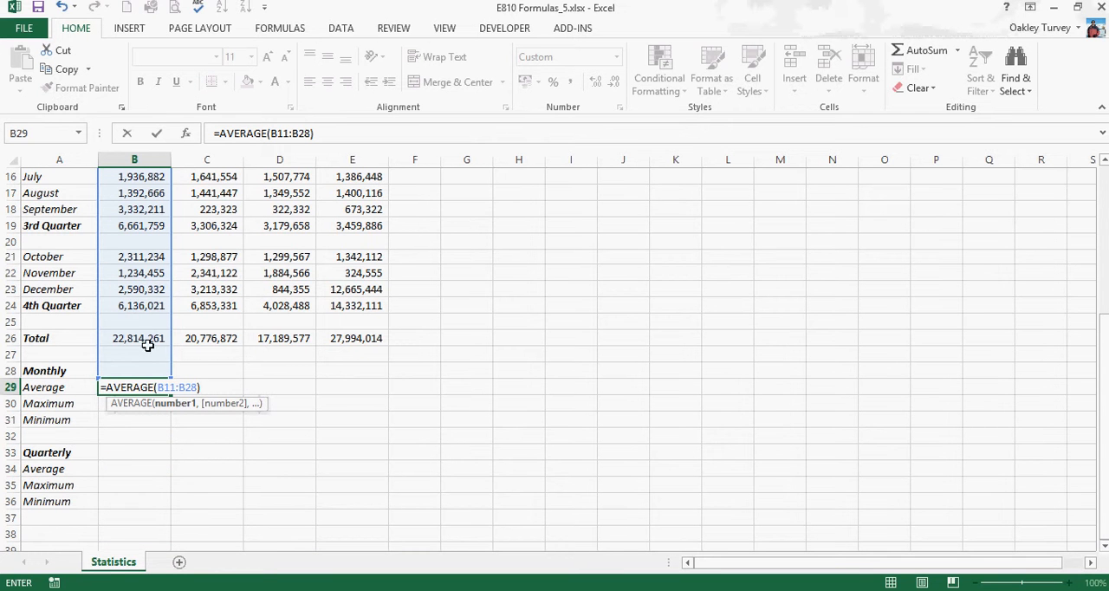
scroll(325, 407, "up", 5)
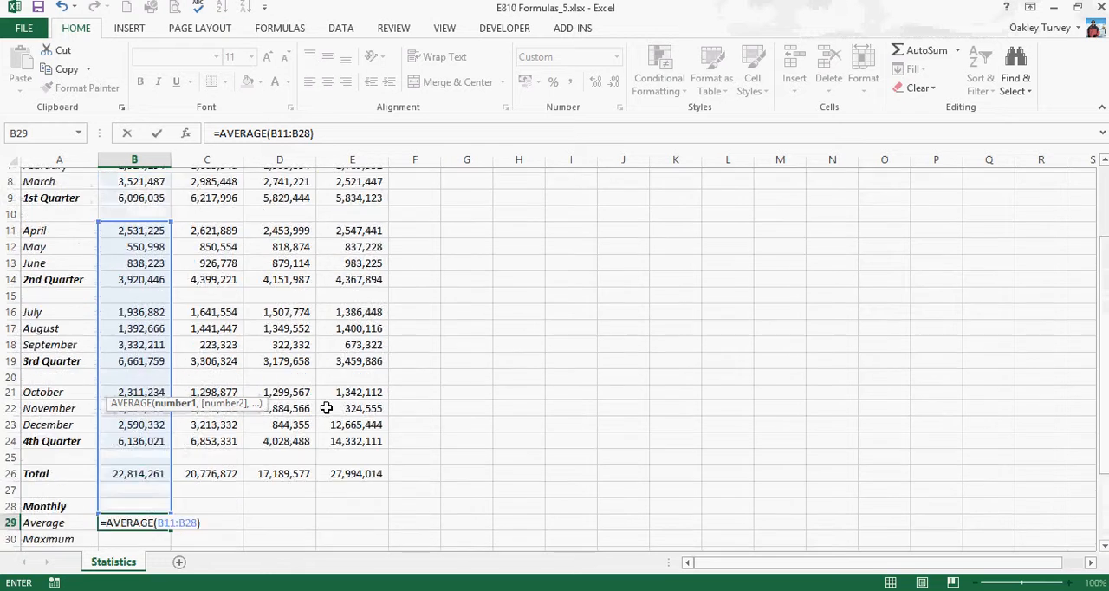
left_click(145, 261)
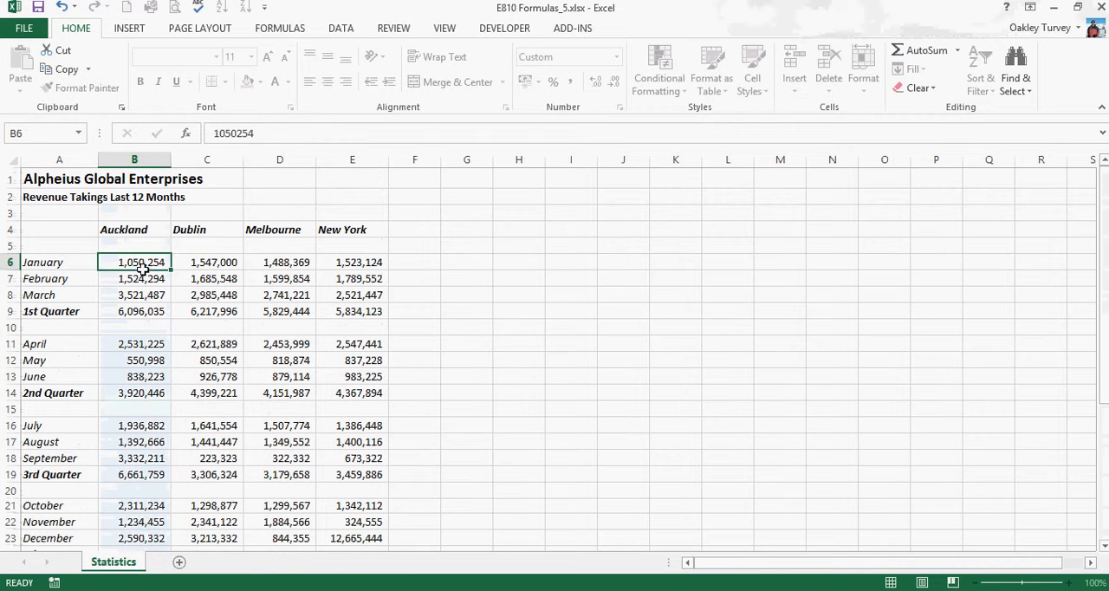
left_click_drag(145, 261, 145, 290)
scroll(245, 355, "down", 2)
scroll(244, 356, "down", 2)
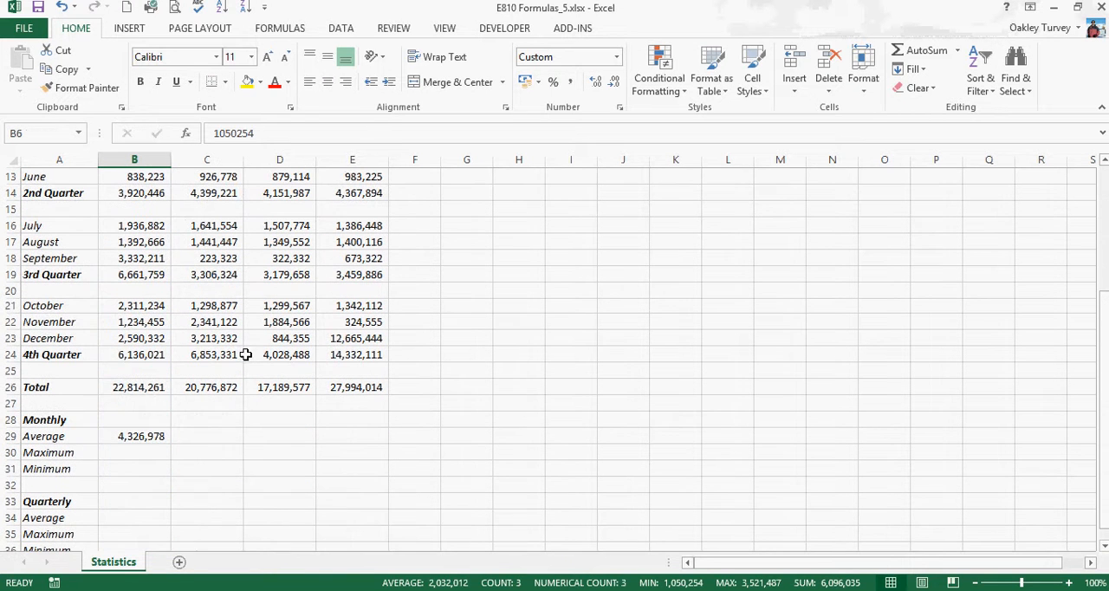
Try to correct the range of the AVERAGE formula in B29, and clear the formula from the cell
left_click(134, 436)
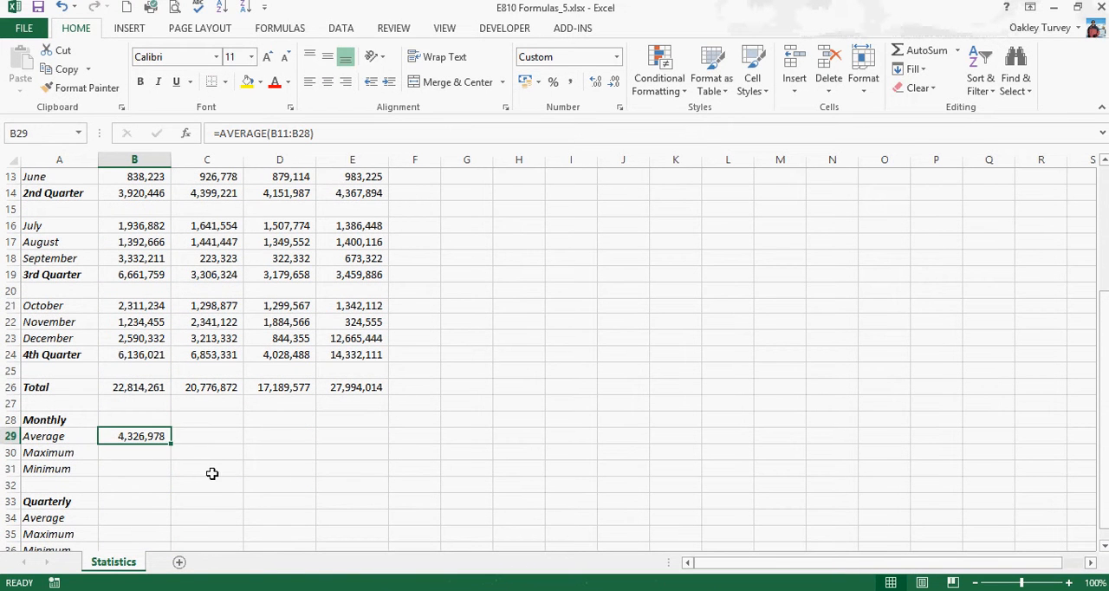
double_click(152, 435)
scroll(193, 424, "up", 4)
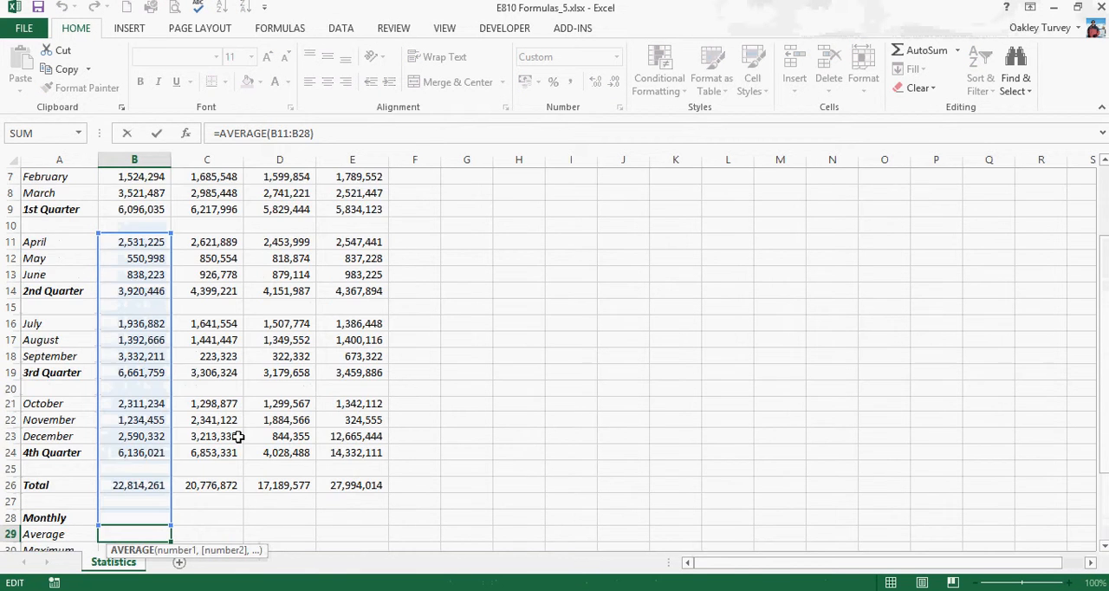
left_click_drag(146, 389, 151, 327)
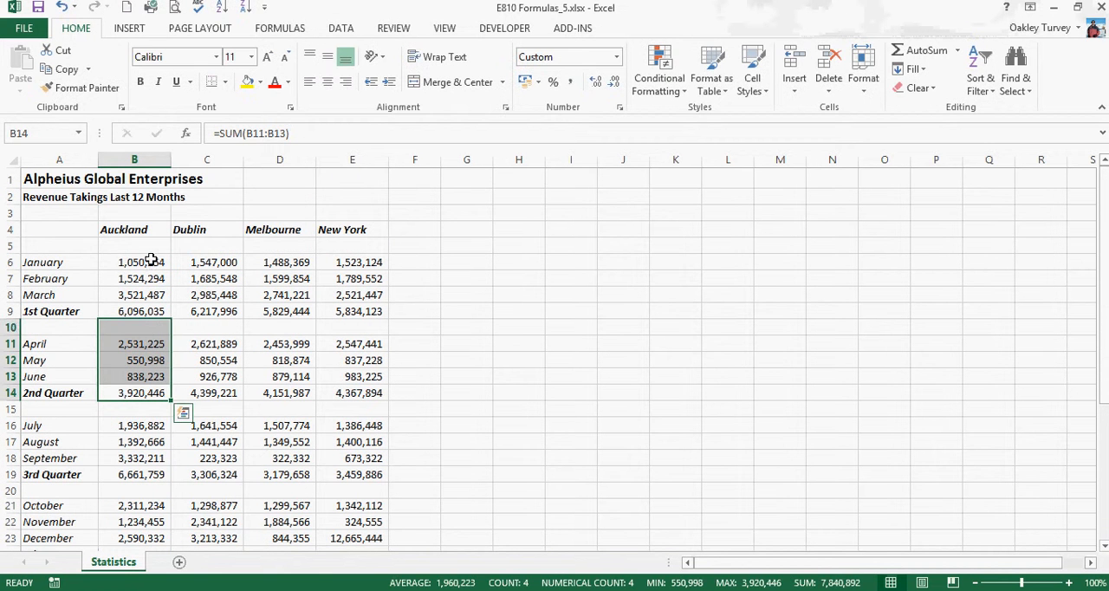
left_click(148, 261)
left_click_drag(148, 261, 149, 294)
scroll(201, 423, "down", 7)
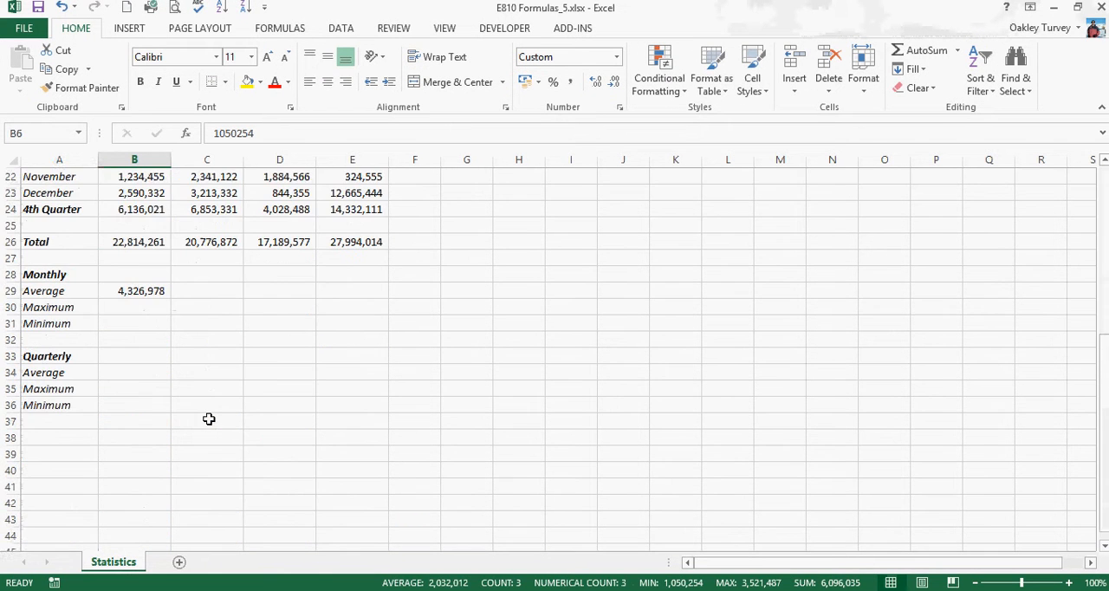
scroll(208, 417, "up", 2)
left_click(160, 387)
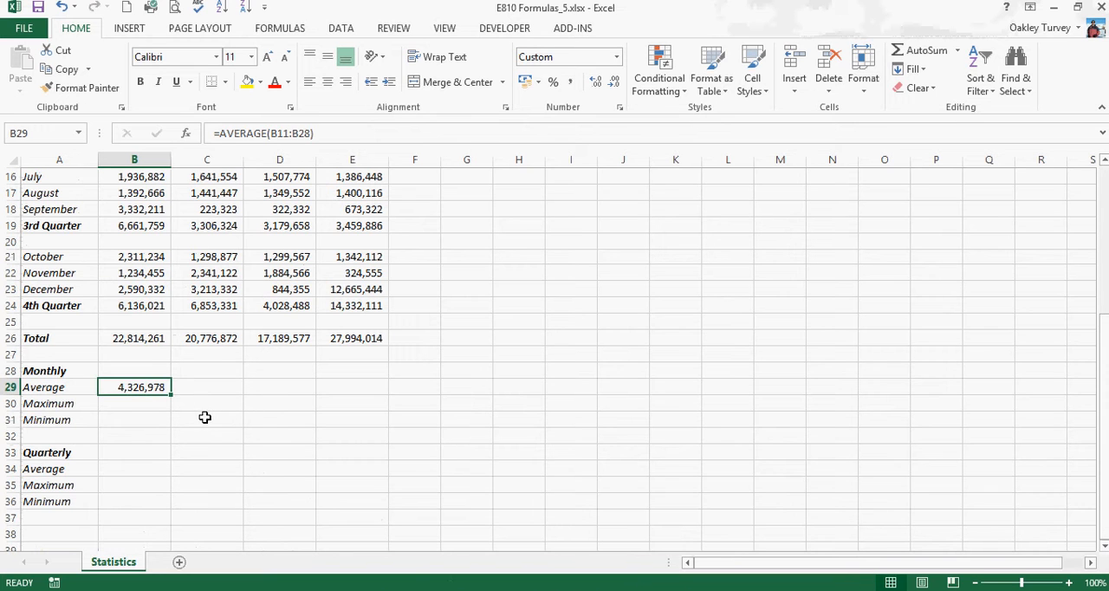
key("Delete")
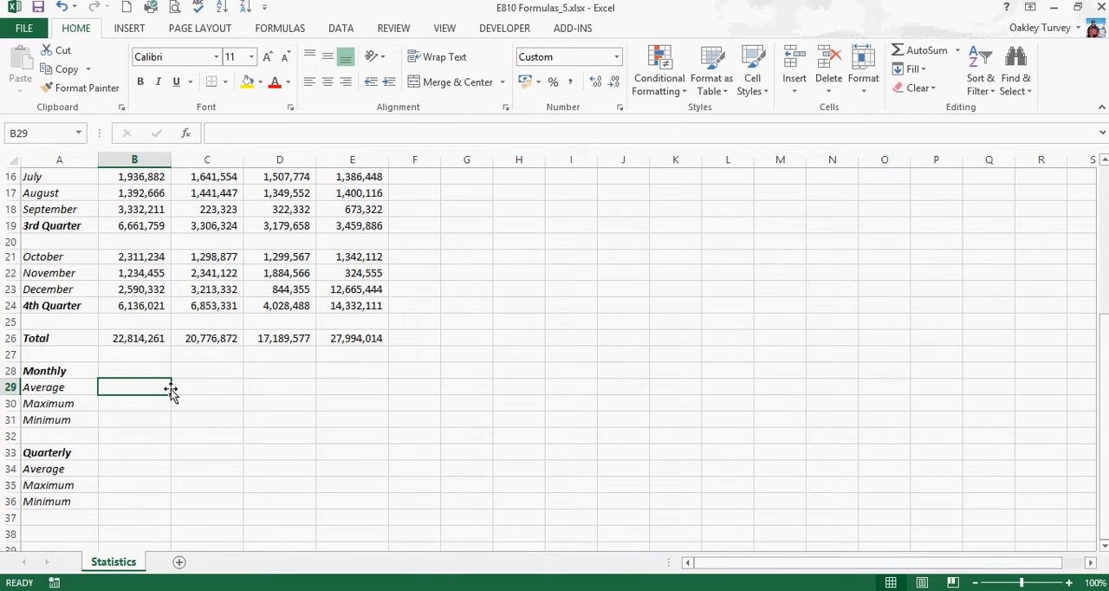
Insert the AVERAGE function in B29 with Auckland's January to March figures, B6:B8, as its first range
left_click(957, 50)
left_click(933, 91)
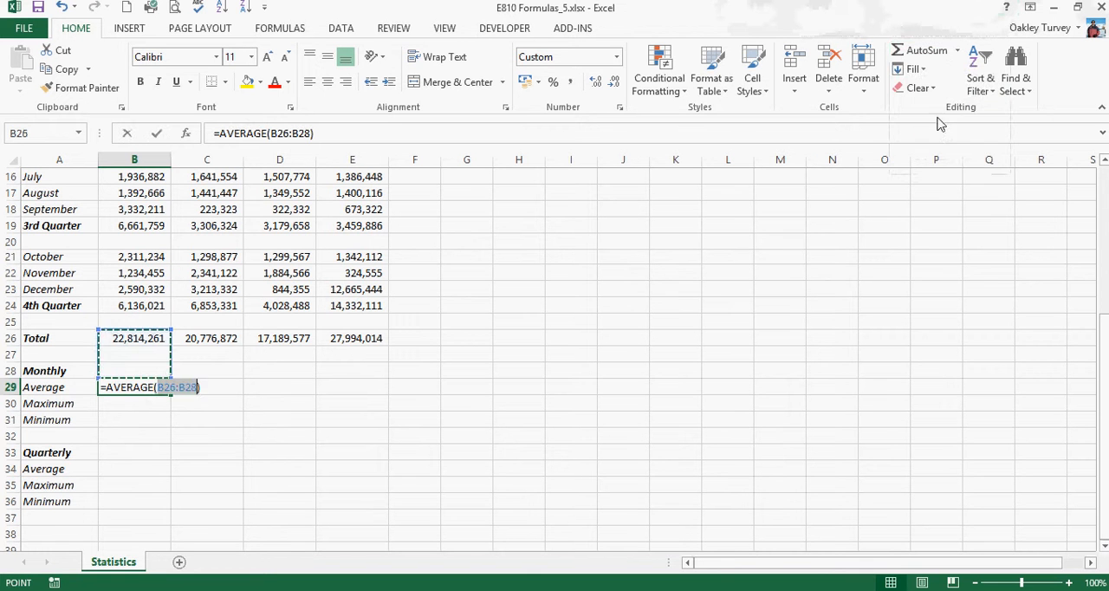
scroll(330, 458, "up", 5)
scroll(330, 459, "down", 4)
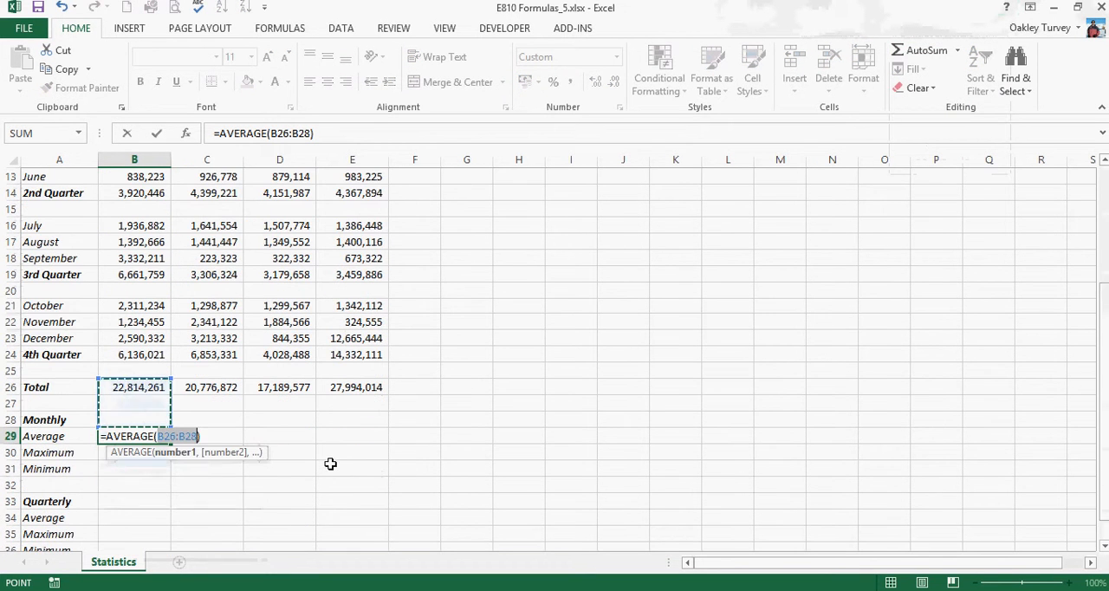
scroll(338, 392, "up", 3)
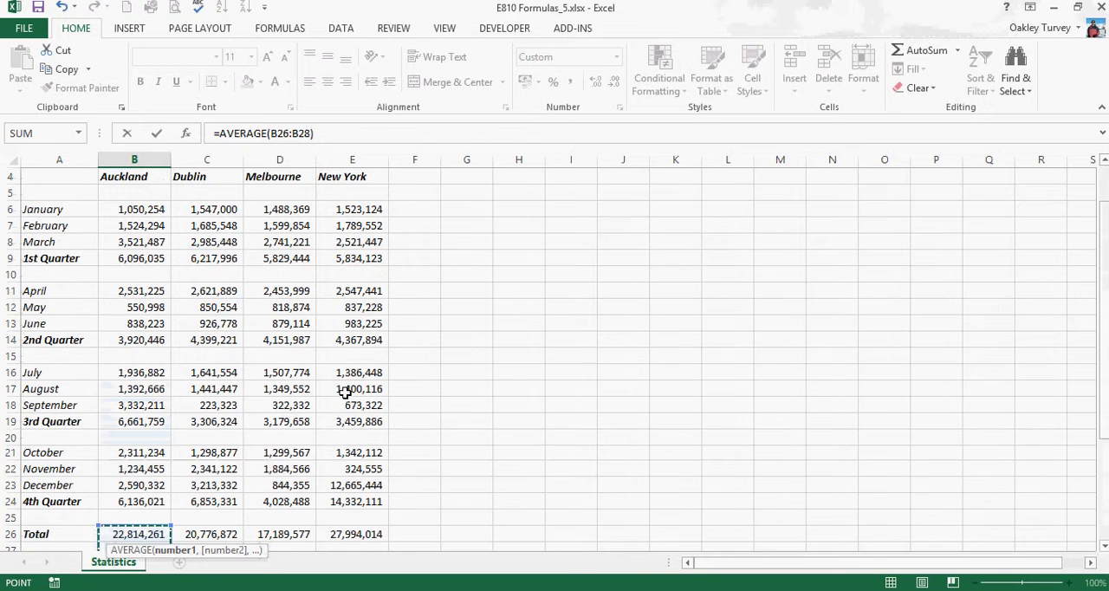
left_click_drag(150, 210, 147, 232)
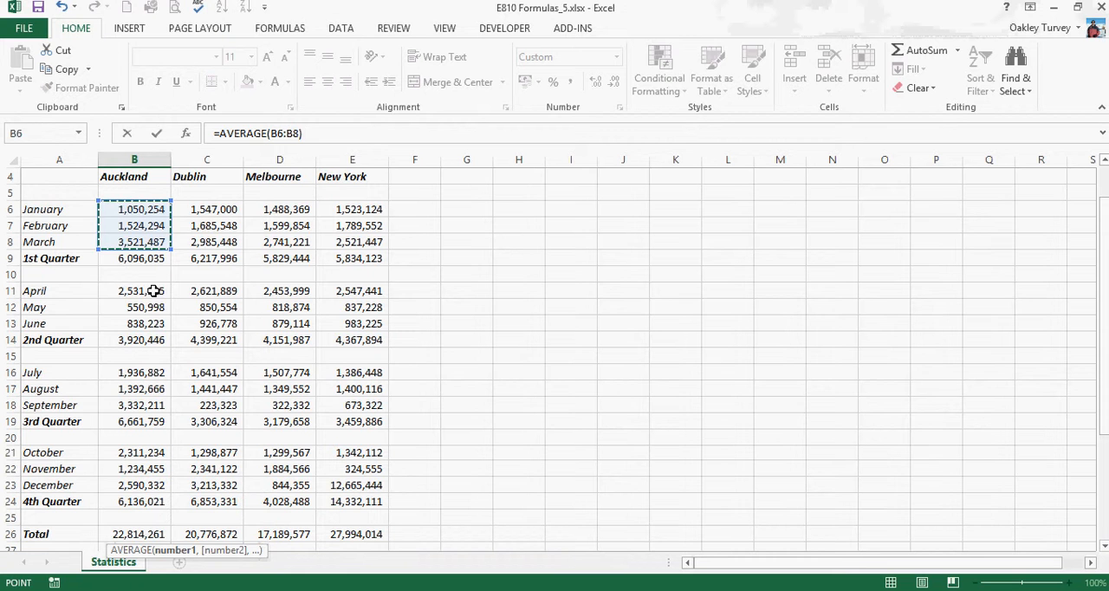
Add the ranges B11:B13, B16:B18 and B21:B23 to the AVERAGE formula in B29 and enter it
type(",")
left_click_drag(154, 291, 153, 317)
type(",")
left_click_drag(130, 373, 129, 399)
type(",")
left_click_drag(130, 452, 127, 484)
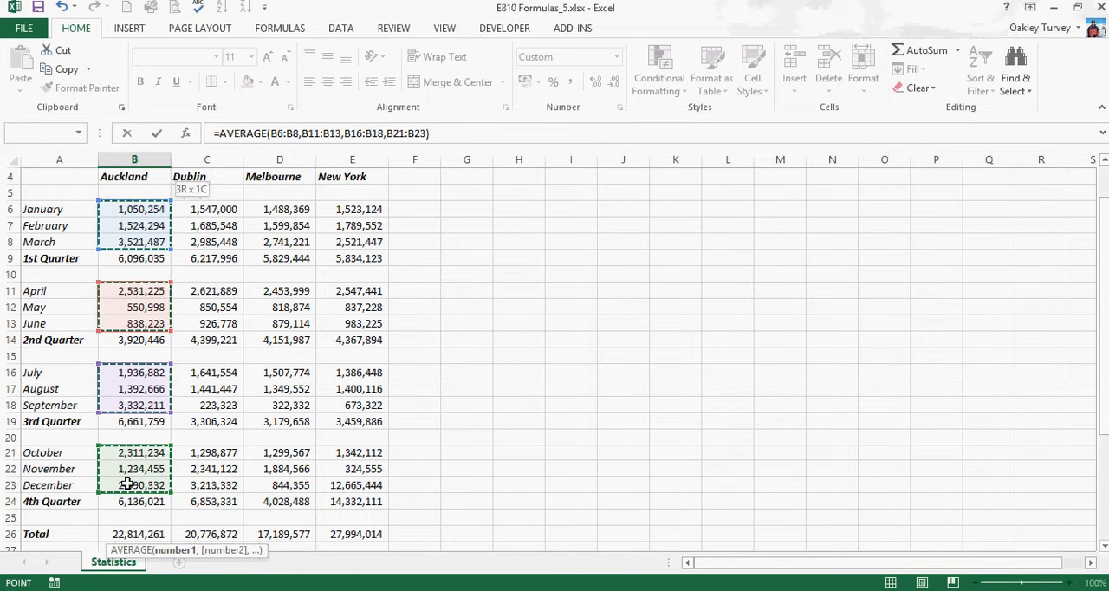
scroll(260, 419, "down", 2)
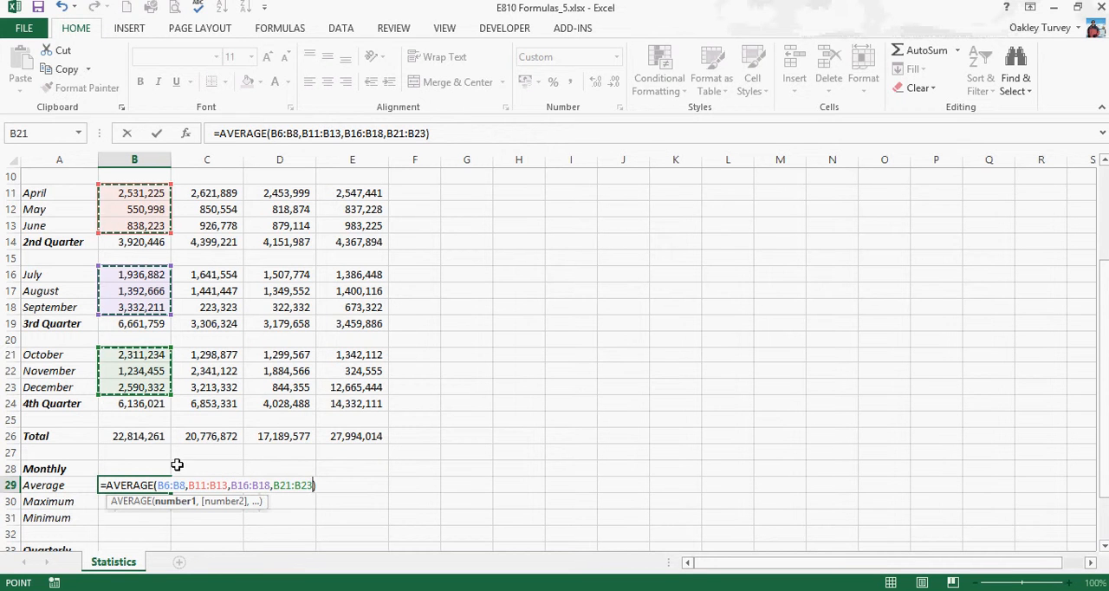
key("Return")
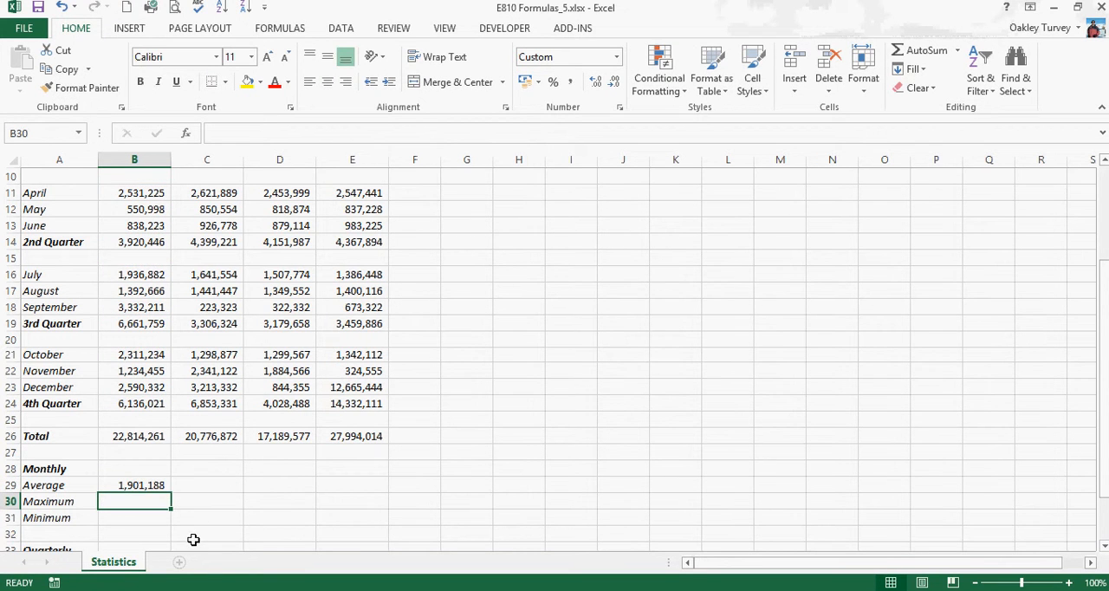
Fill the monthly average formula from B29 across to E29 for Dublin, Melbourne and New York
left_click(152, 487)
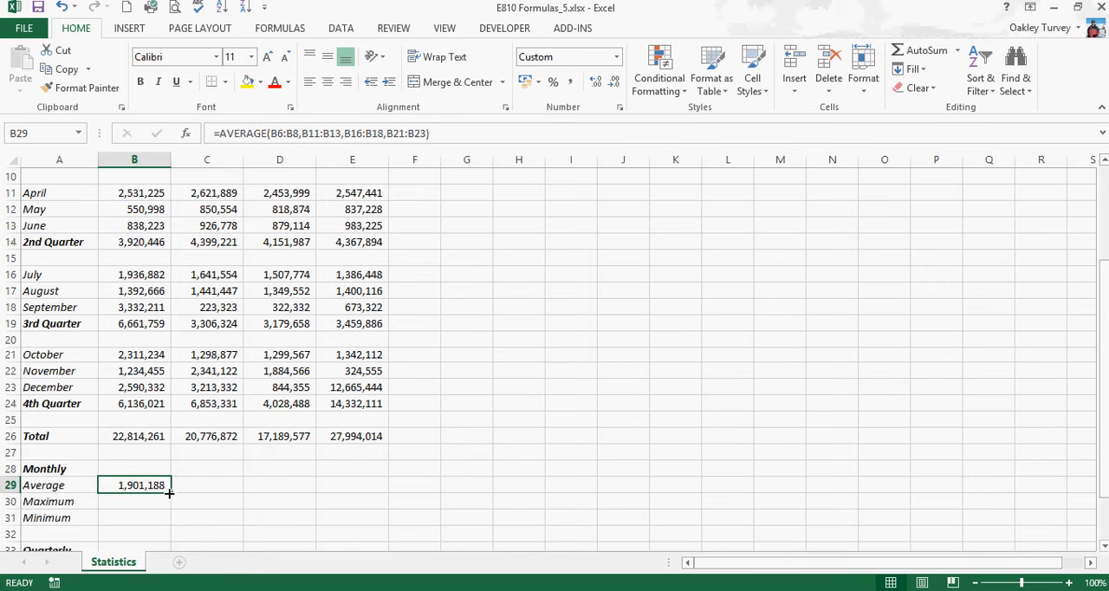
left_click_drag(169, 492, 372, 483)
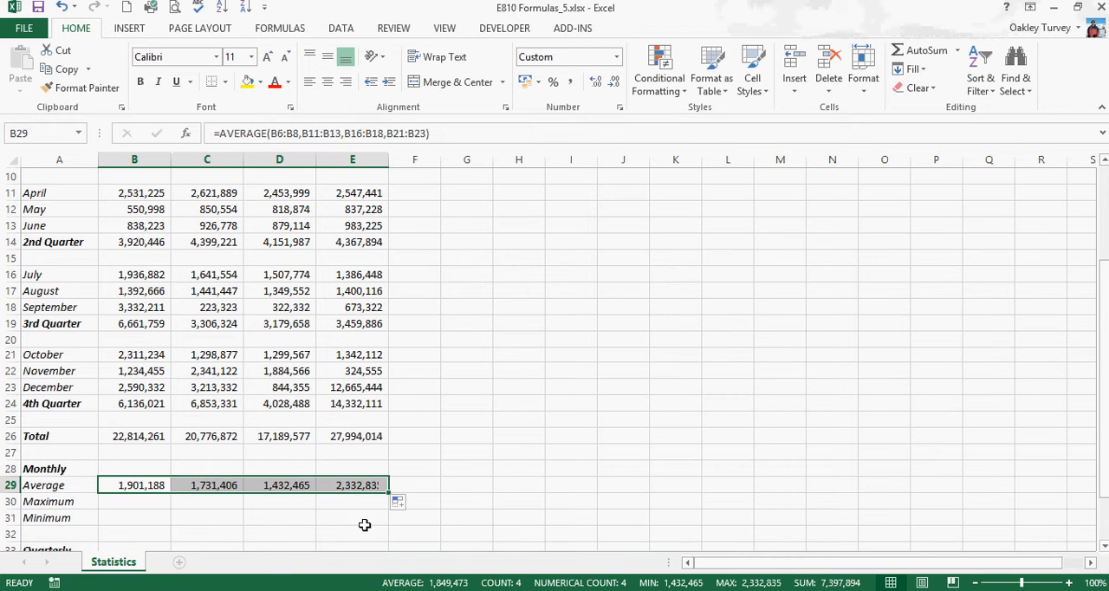
left_click(240, 518)
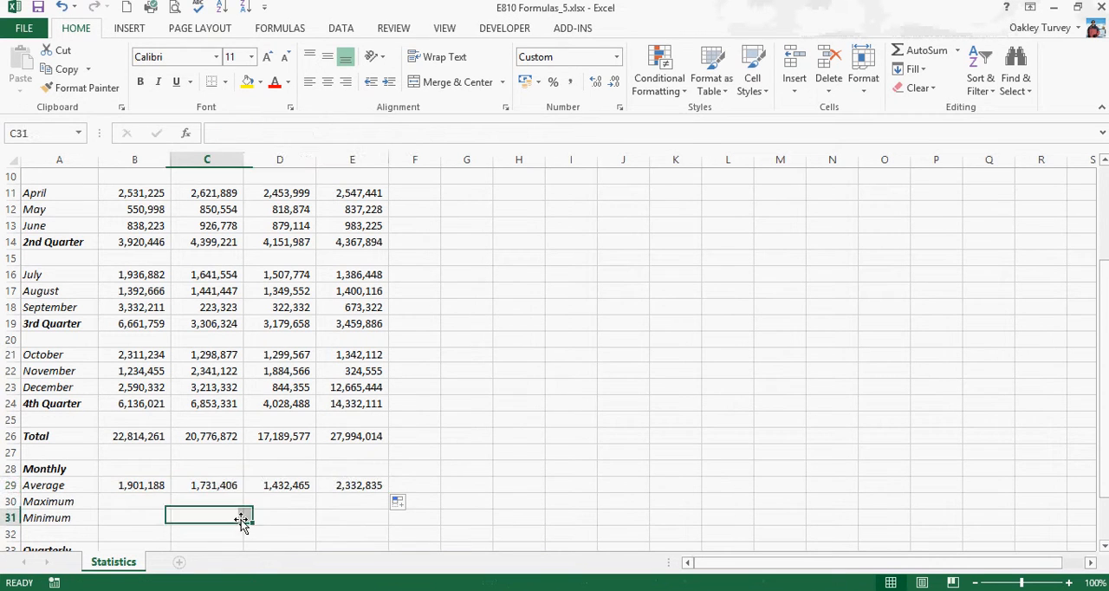
Examine the cell ranges used by the copied average formulas in C29, D29 and E29, leaving them unedited
double_click(216, 485)
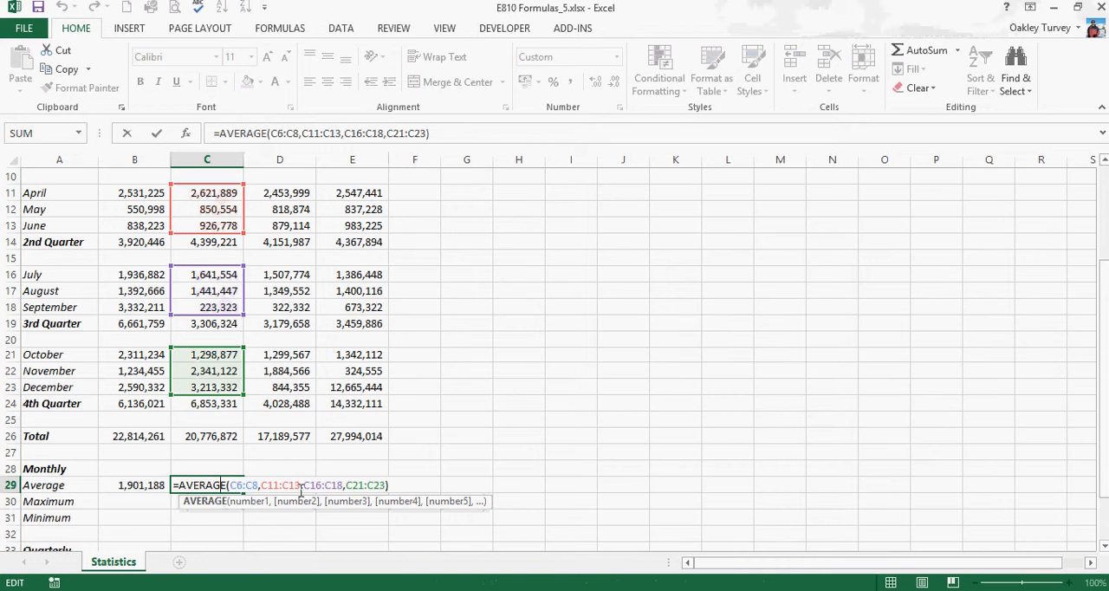
key("Escape")
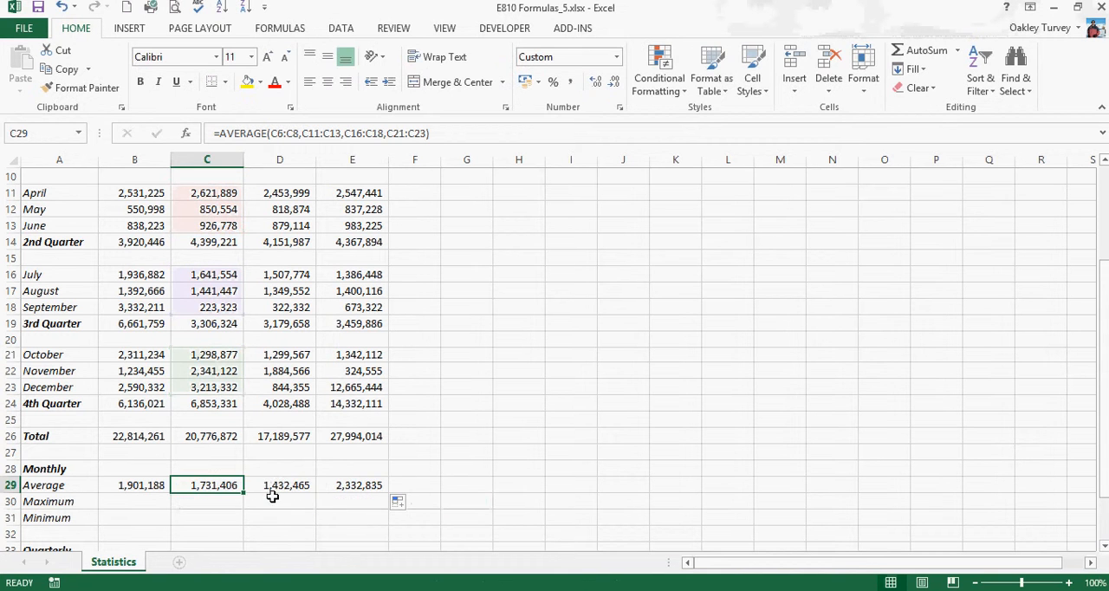
left_click(288, 484)
double_click(290, 485)
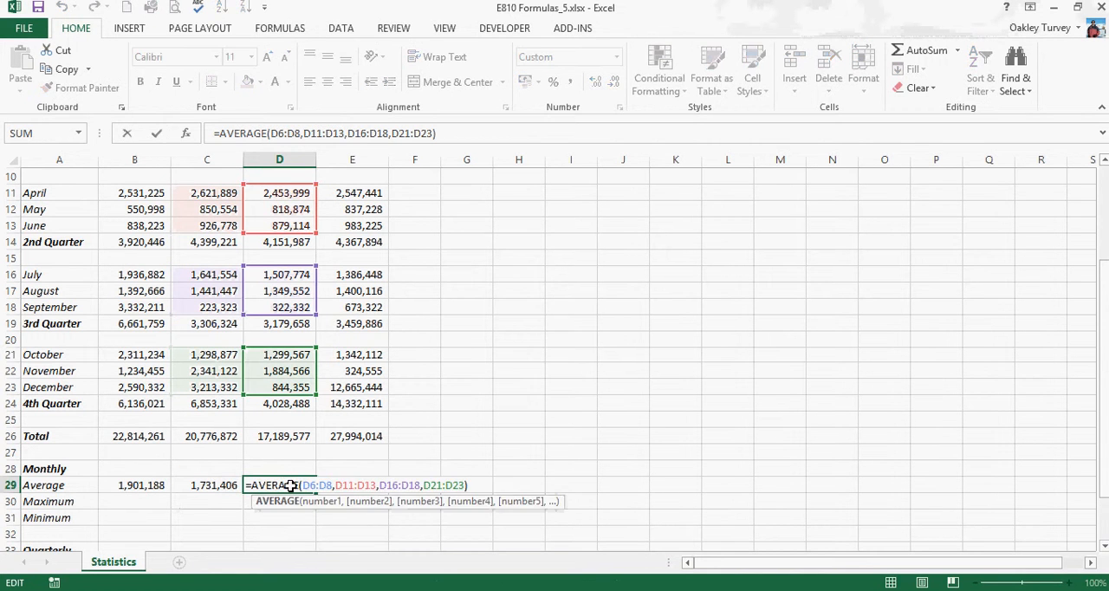
key("Escape")
left_click(354, 486)
double_click(354, 486)
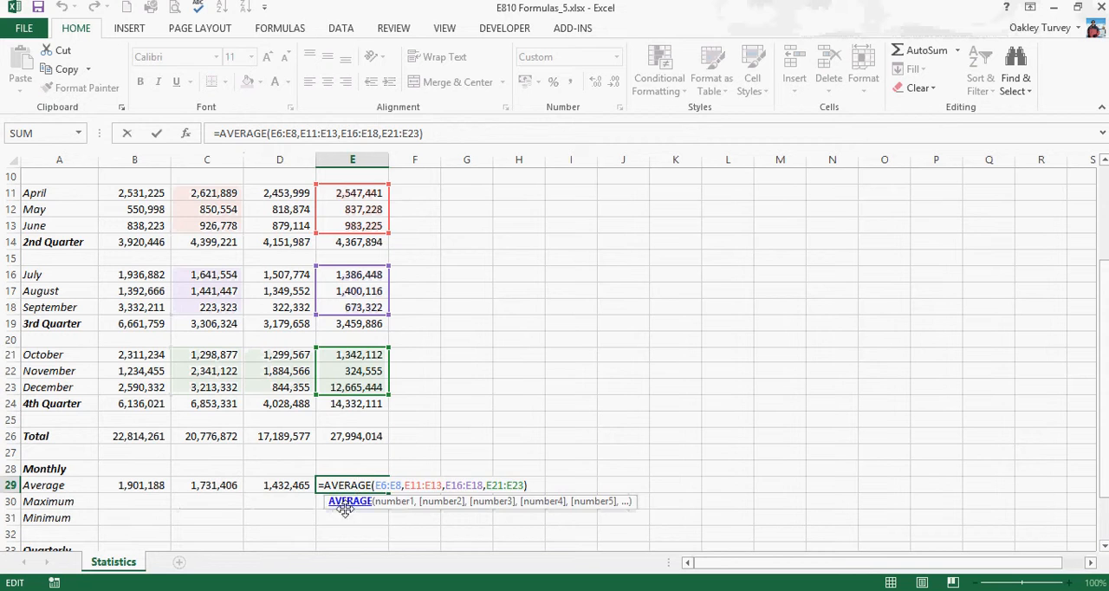
key("Escape")
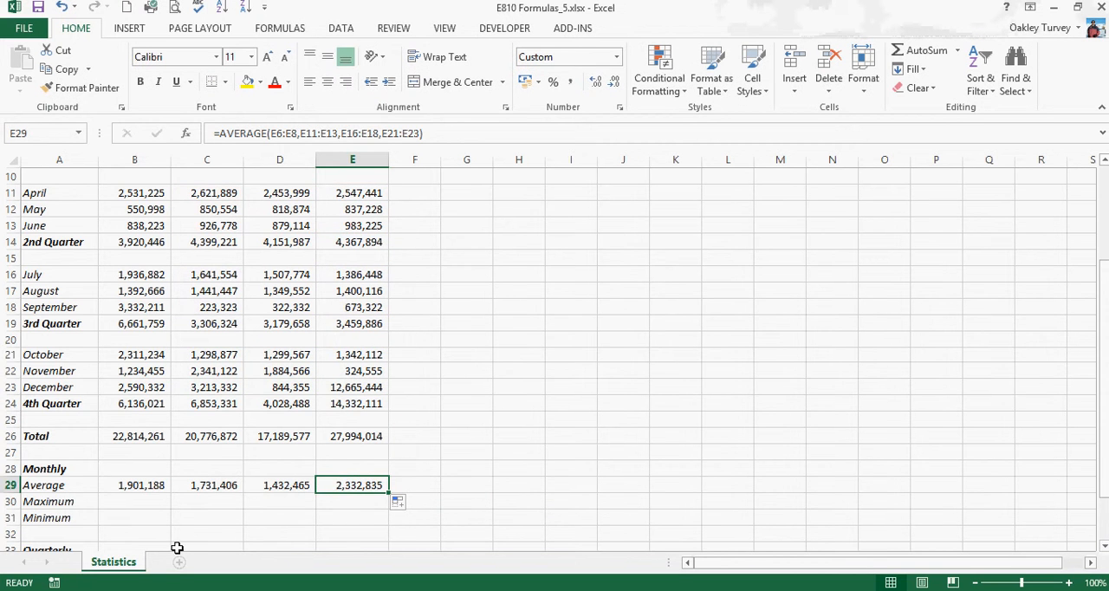
Insert the MAX function in B30 with Auckland's January to March figures, B6:B8, as its first range
left_click(165, 501)
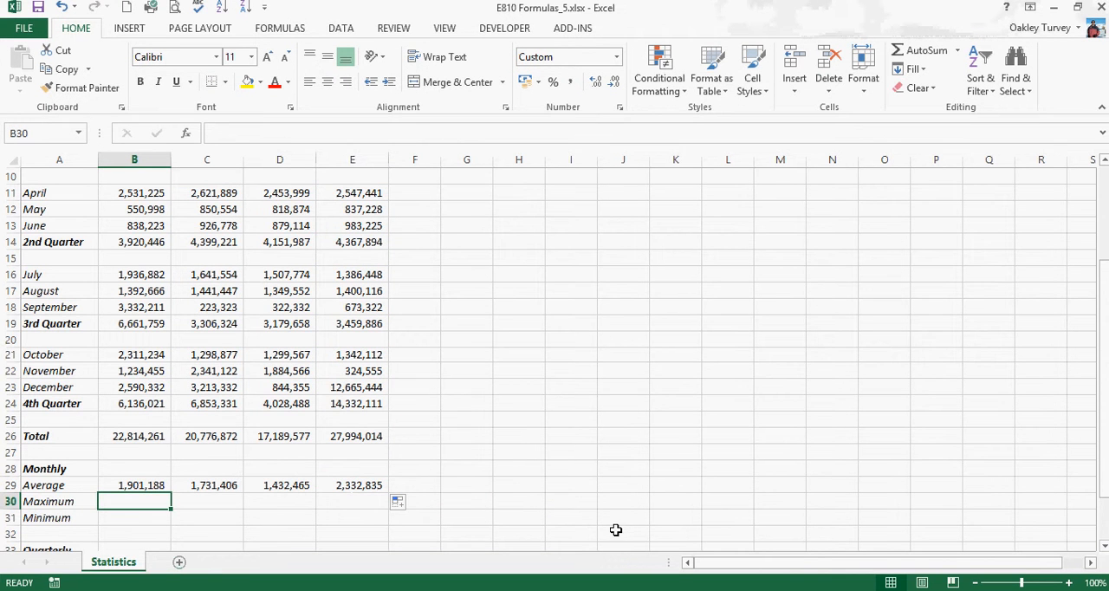
left_click(958, 51)
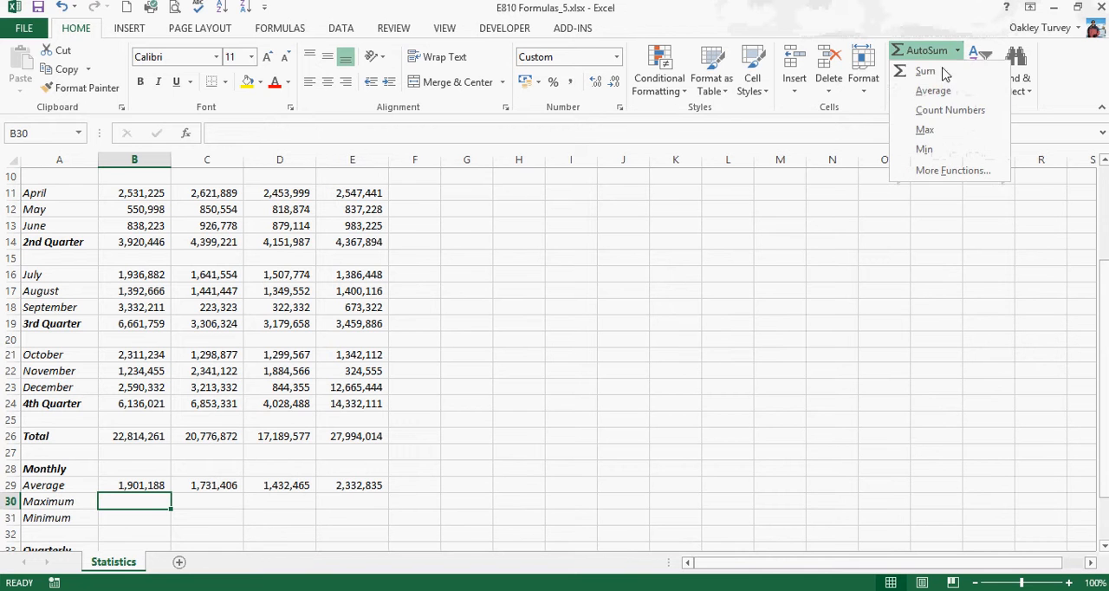
left_click(924, 130)
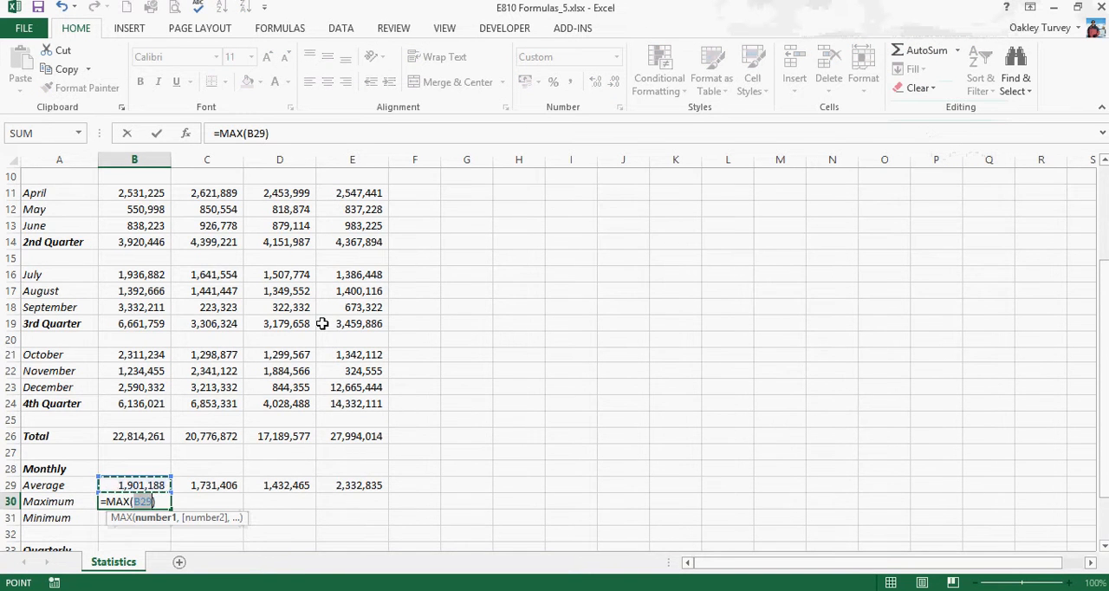
scroll(320, 324, "up", 1)
scroll(321, 323, "up", 1)
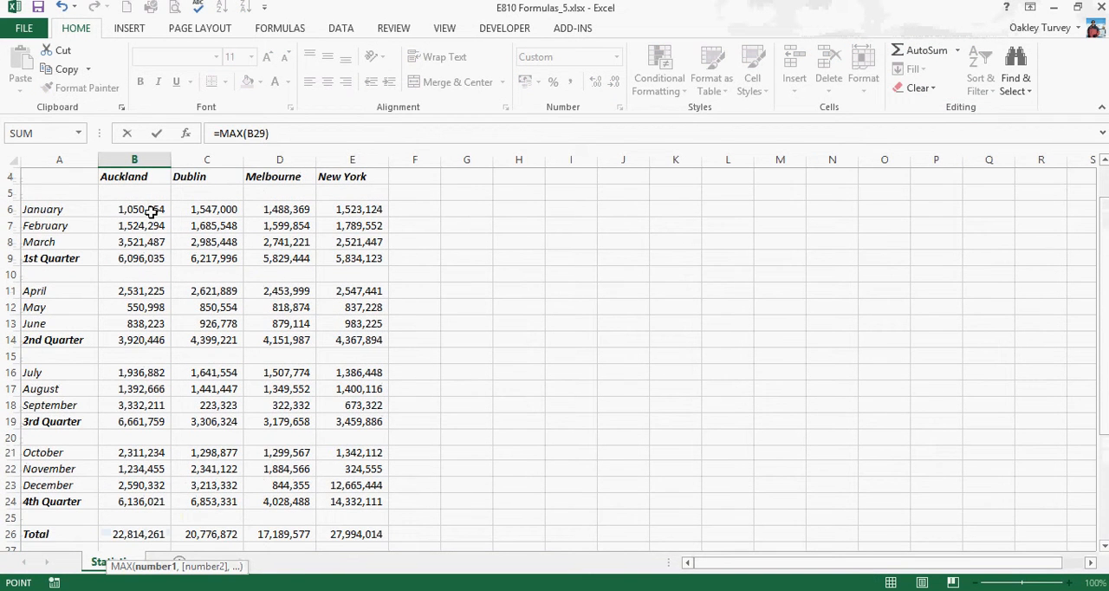
left_click_drag(151, 211, 148, 239)
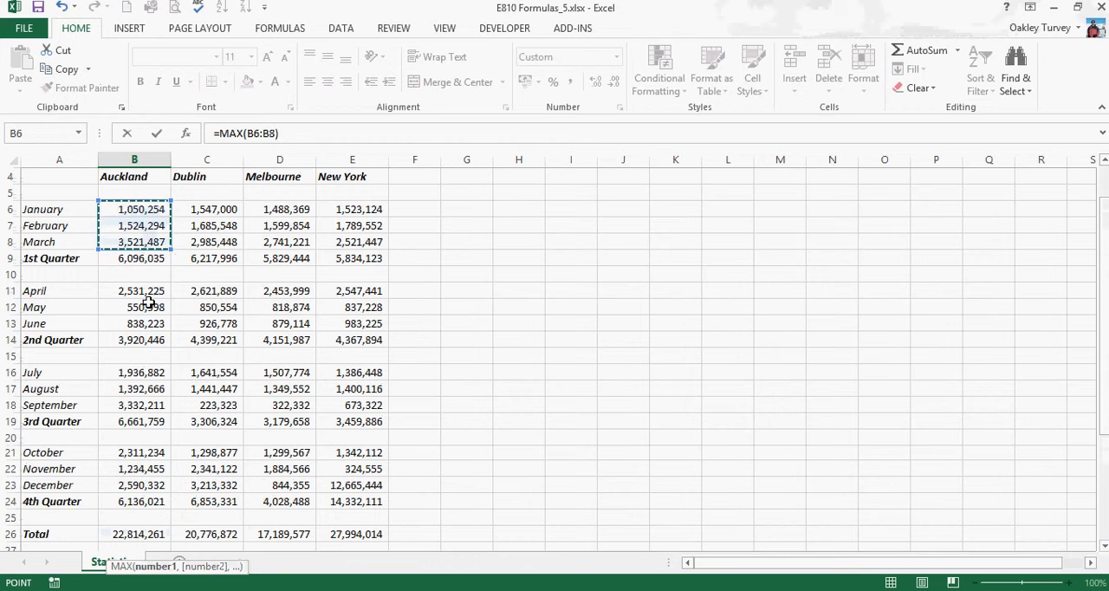
Add the ranges B11:B13, B16:B18 and B21:B23 to the MAX formula in B30 and enter it
left_click_drag(147, 293, 147, 325)
left_click_drag(147, 374, 148, 407)
left_click_drag(147, 451, 146, 488)
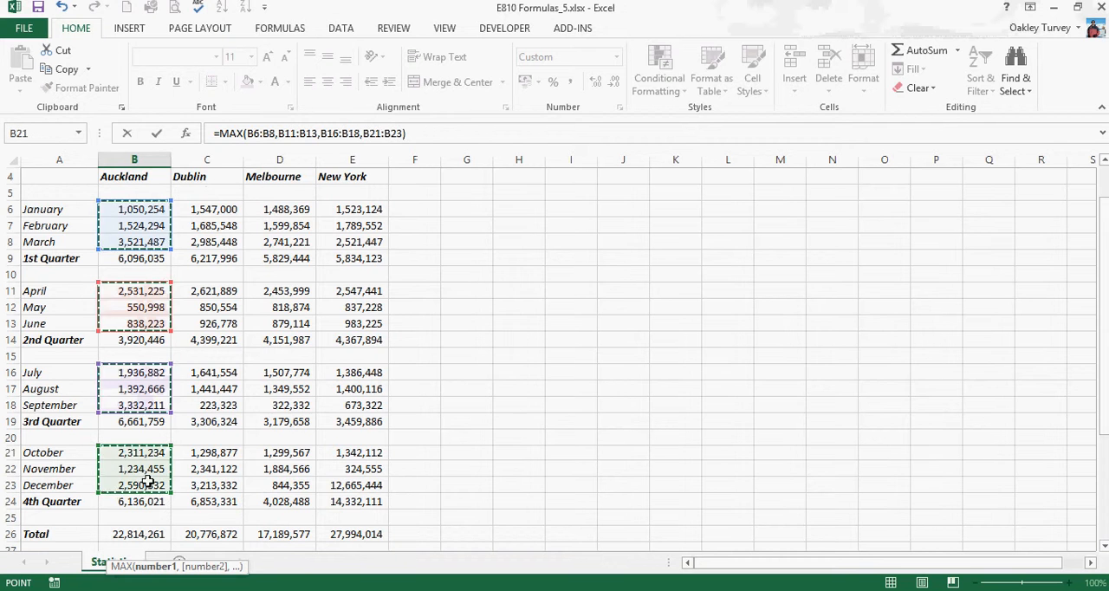
scroll(221, 350, "down", 4)
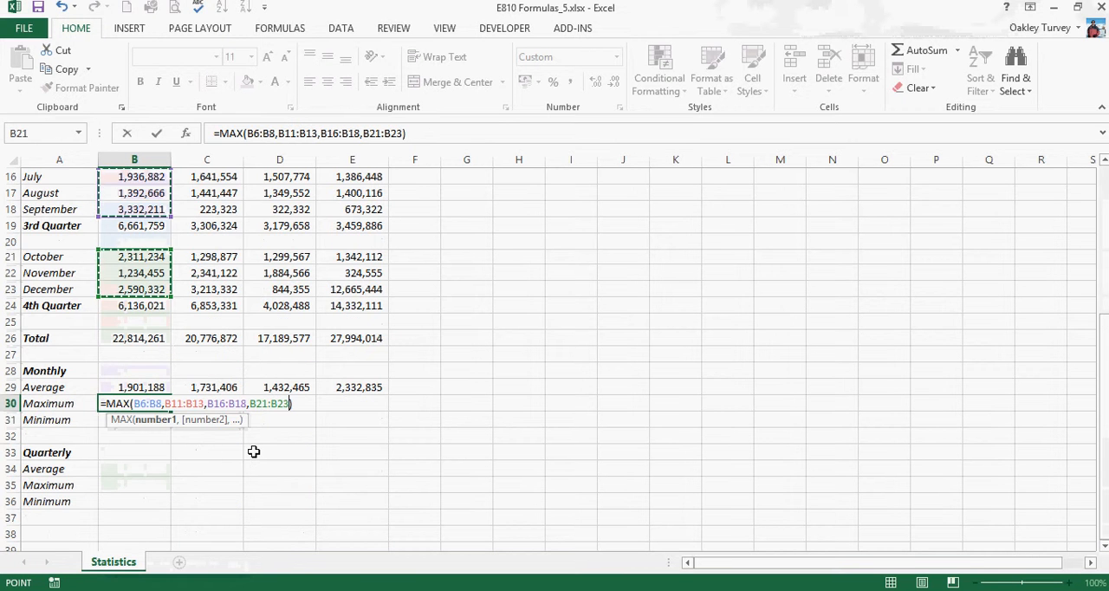
key("Return")
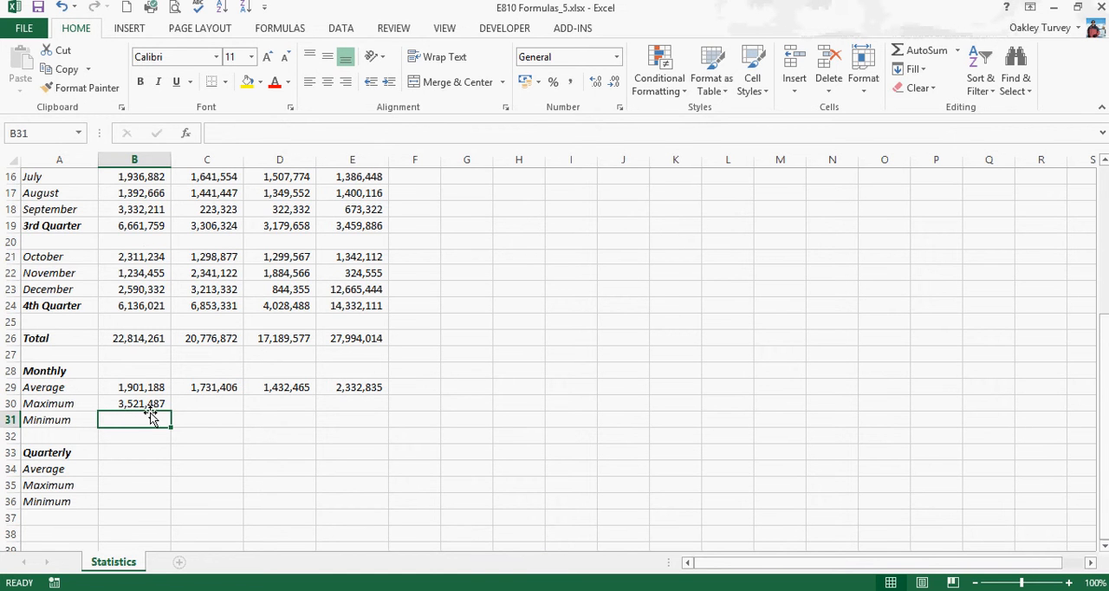
Insert the MIN function in B31 with Auckland's January to March figures, B6:B8, as its first range
scroll(150, 417, "up", 4)
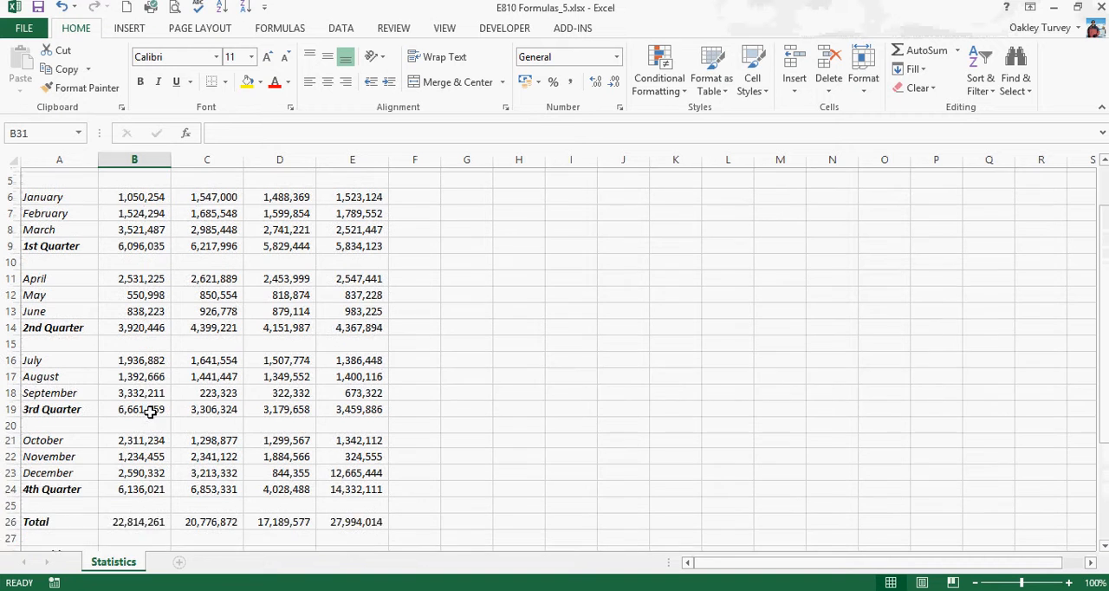
scroll(151, 412, "up", 1)
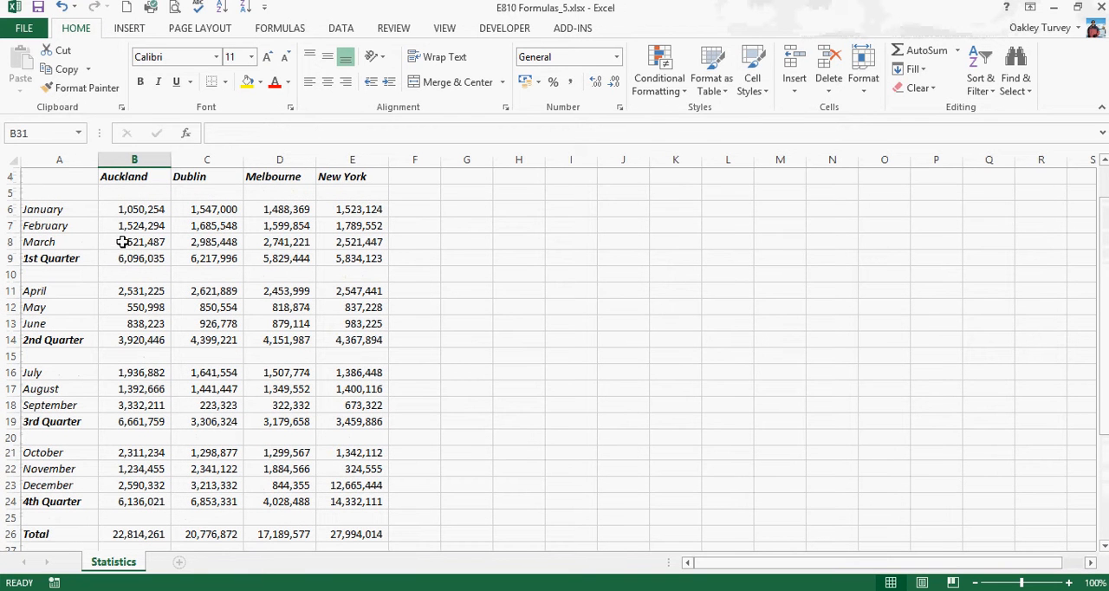
scroll(141, 530, "down", 2)
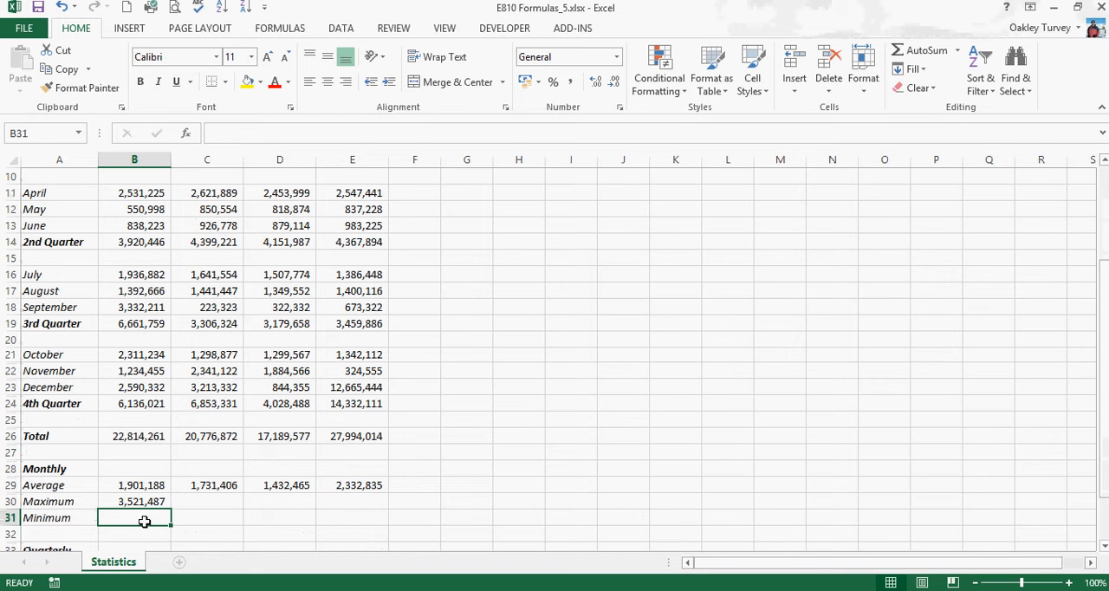
left_click(957, 51)
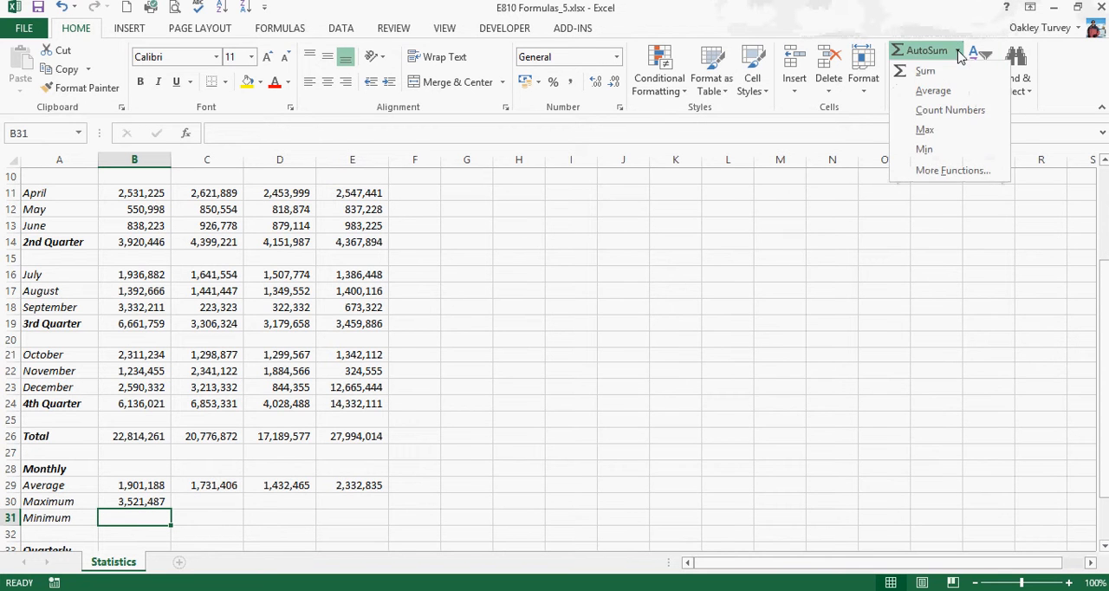
left_click(925, 150)
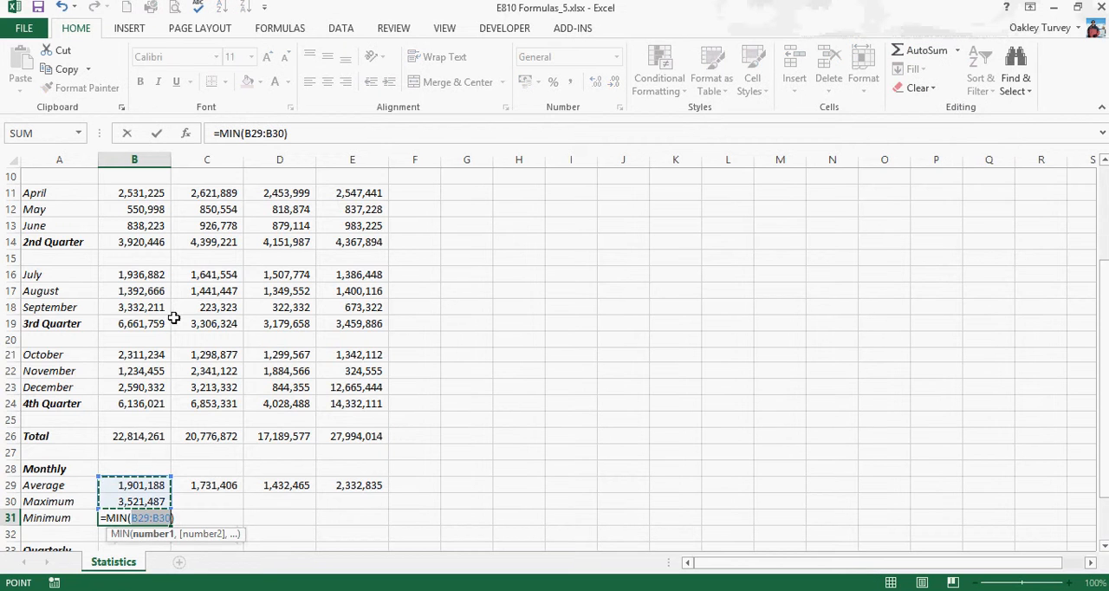
scroll(164, 316, "up", 2)
left_click_drag(146, 211, 149, 242)
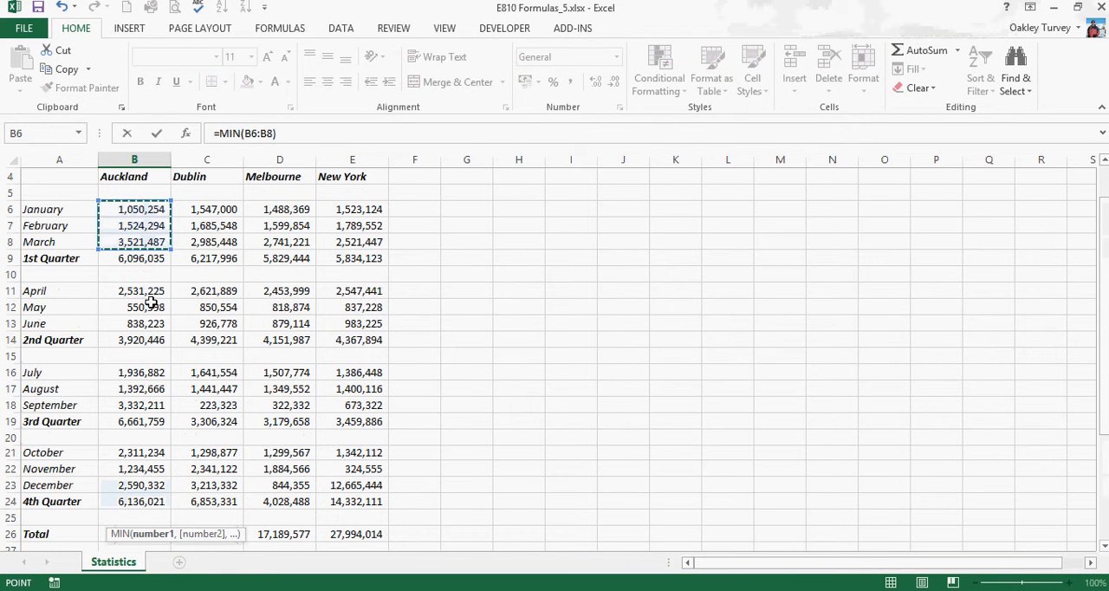
Add the ranges B11:B13, B16:B18 and B21:B23 to the MIN formula in B31 and enter it
left_click_drag(152, 290, 148, 323)
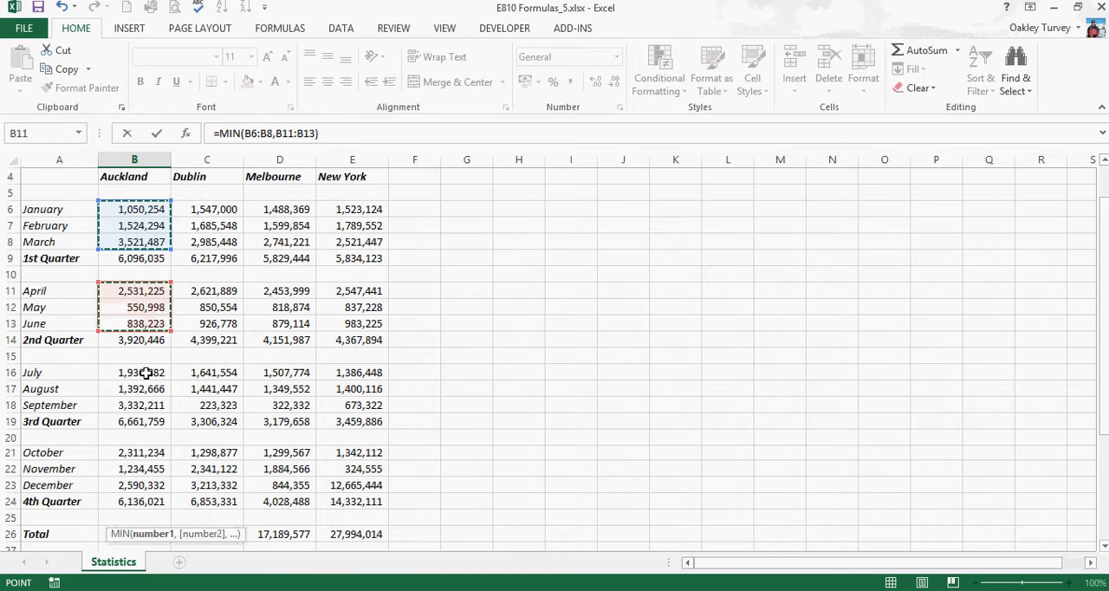
left_click_drag(146, 373, 142, 401)
left_click_drag(150, 453, 153, 485)
scroll(160, 464, "down", 3)
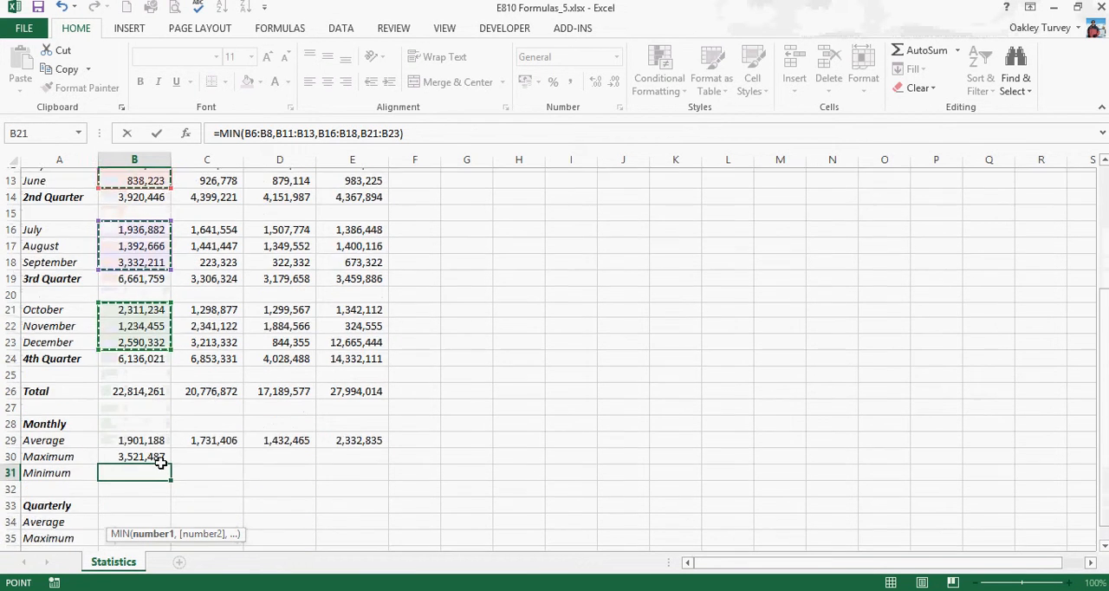
scroll(161, 464, "down", 1)
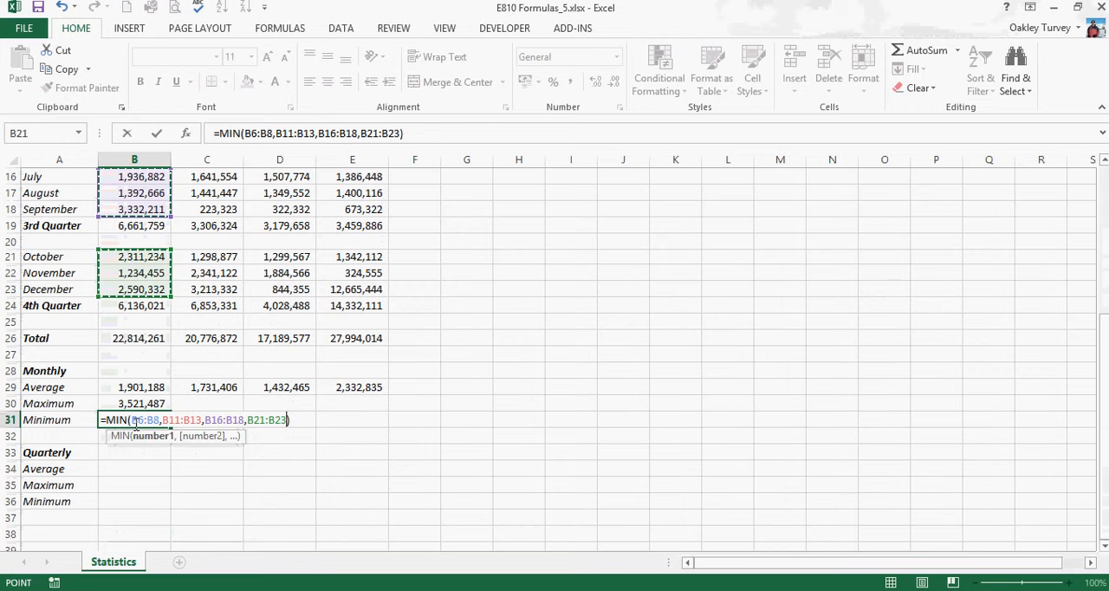
key("Return")
Fill the monthly maximum and minimum formulas from B30:B31 across to column E for Dublin, Melbourne and New York
left_click(255, 500)
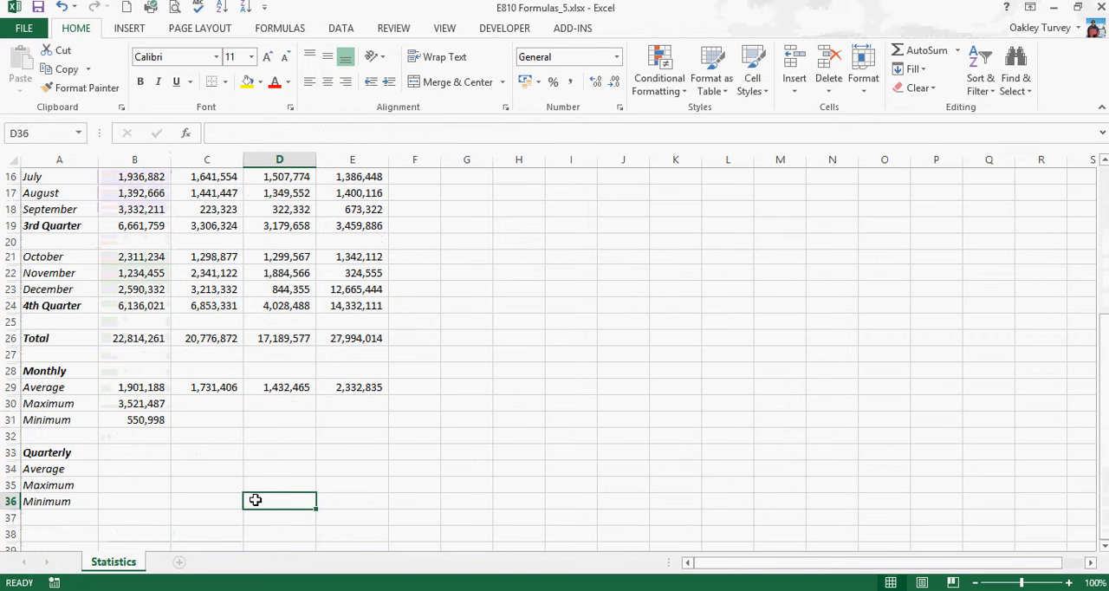
left_click_drag(132, 402, 135, 418)
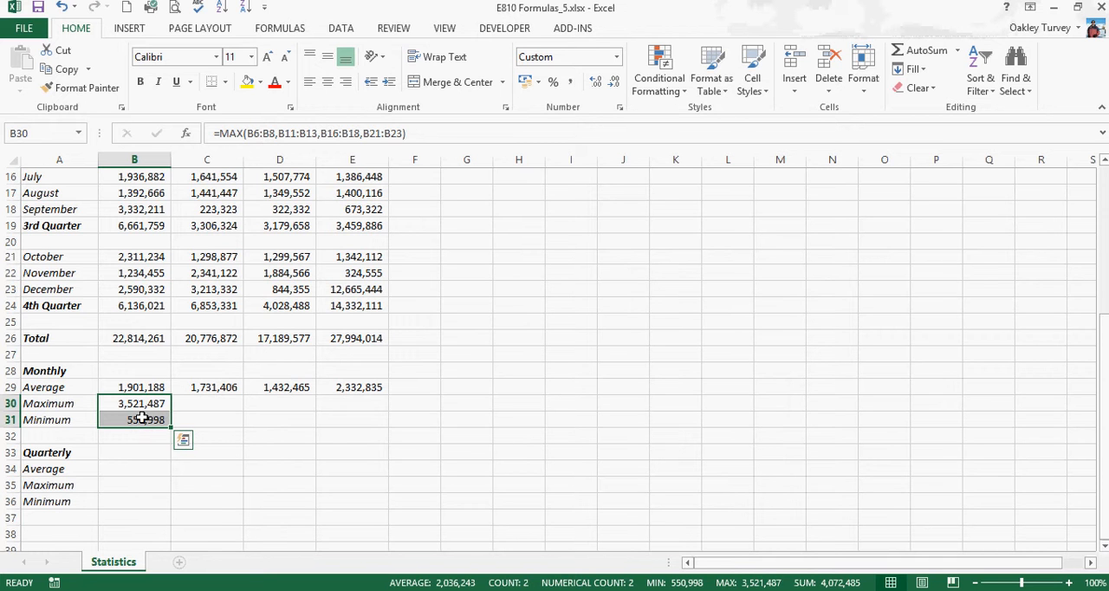
left_click_drag(171, 426, 377, 424)
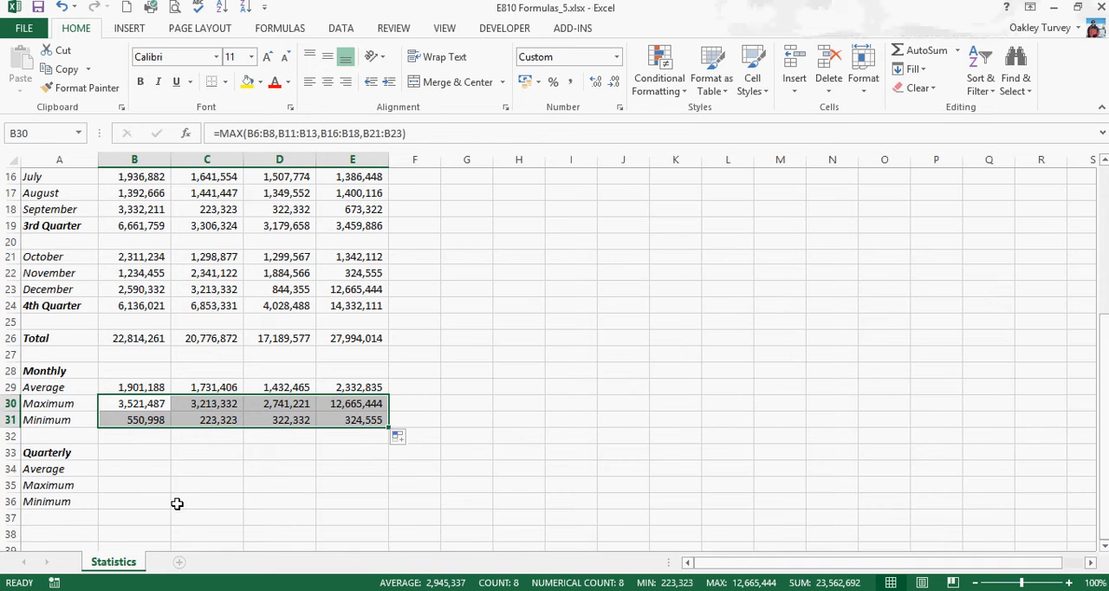
Enter an AVERAGE formula in B34 using Auckland's four quarterly totals, B9, B14, B19 and B24
left_click(124, 467)
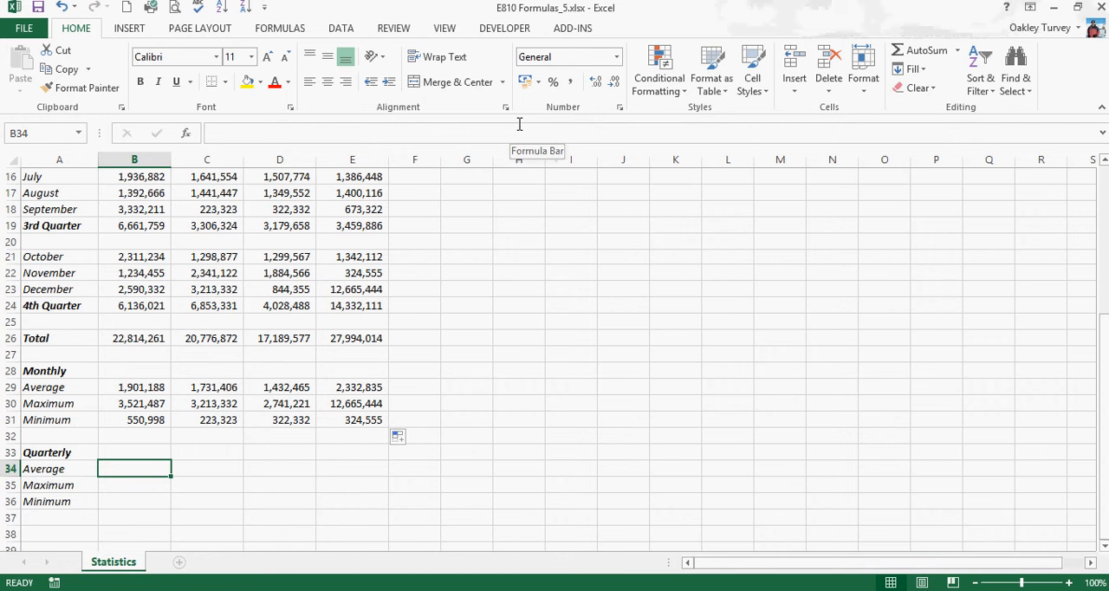
left_click(957, 50)
left_click(932, 91)
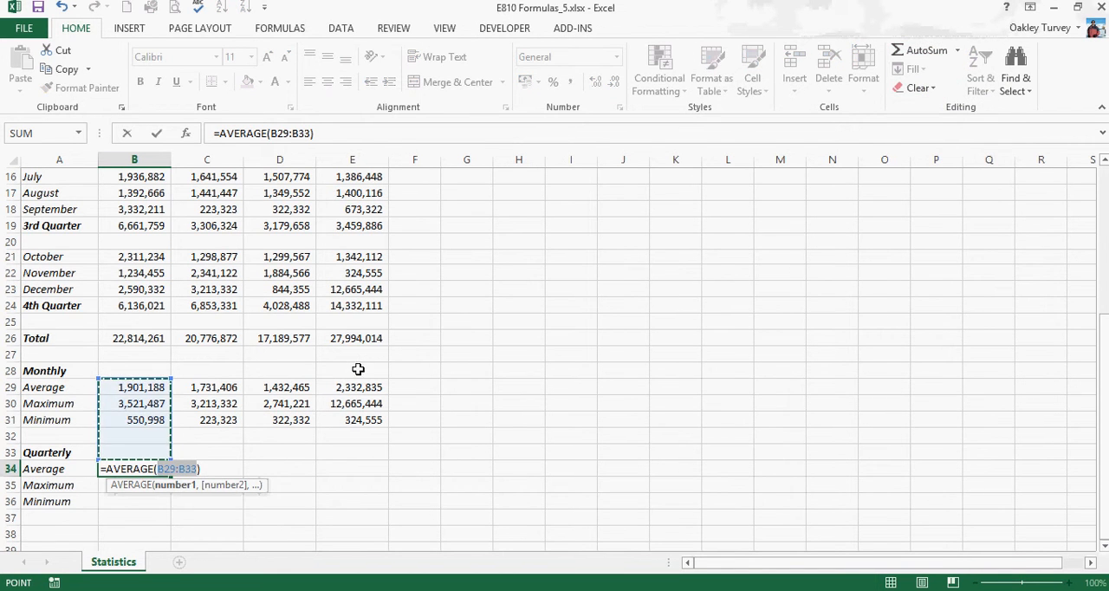
scroll(357, 370, "up", 4)
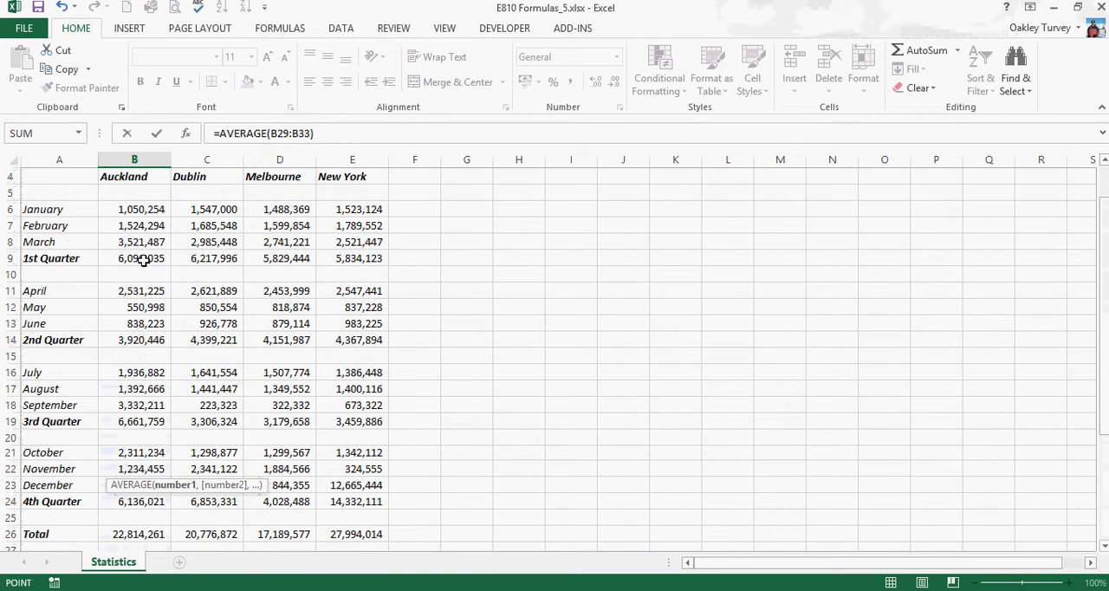
left_click(143, 258)
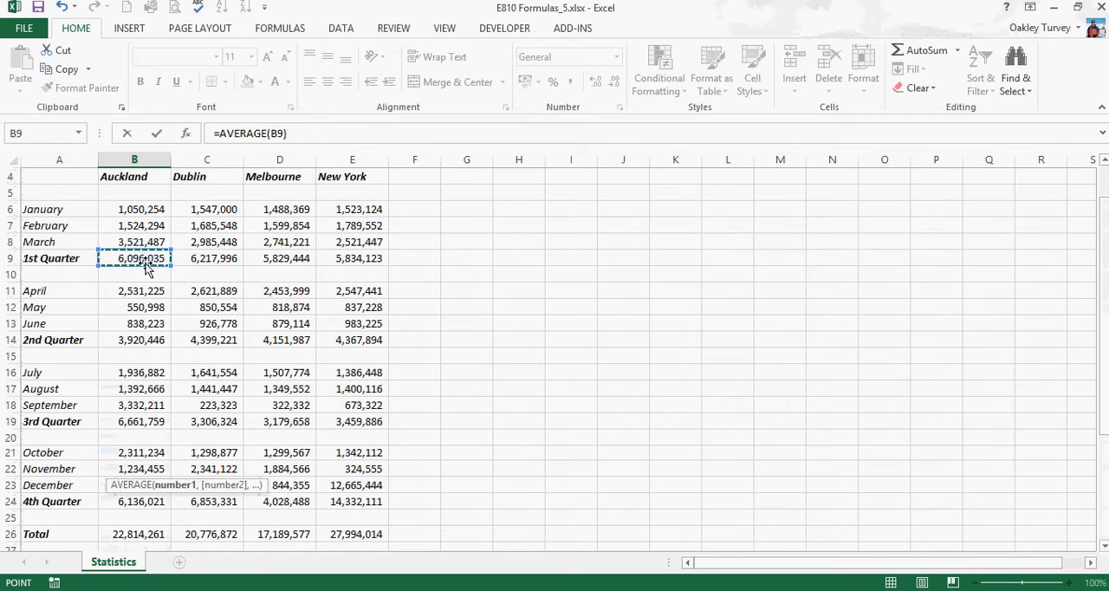
left_click(141, 339, "ctrl")
left_click(140, 421, "ctrl")
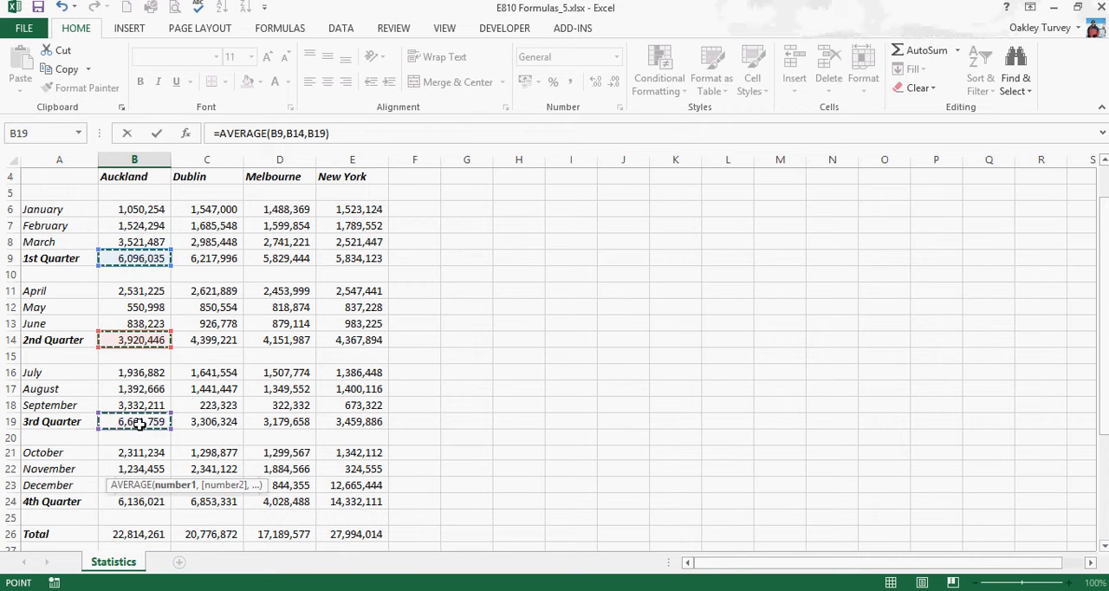
left_click(143, 501, "ctrl")
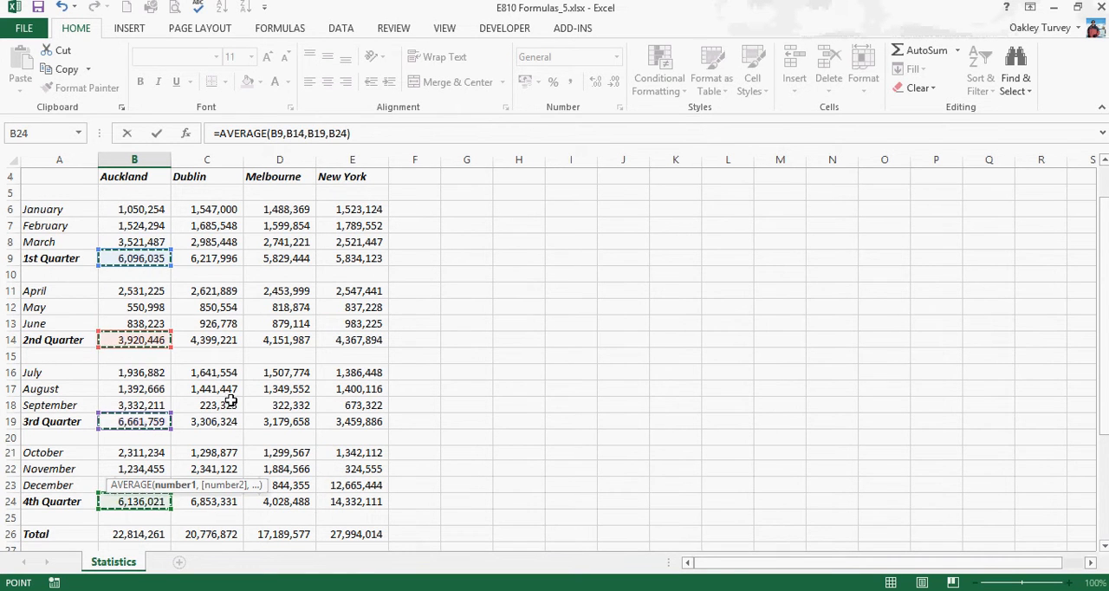
scroll(228, 404, "down", 4)
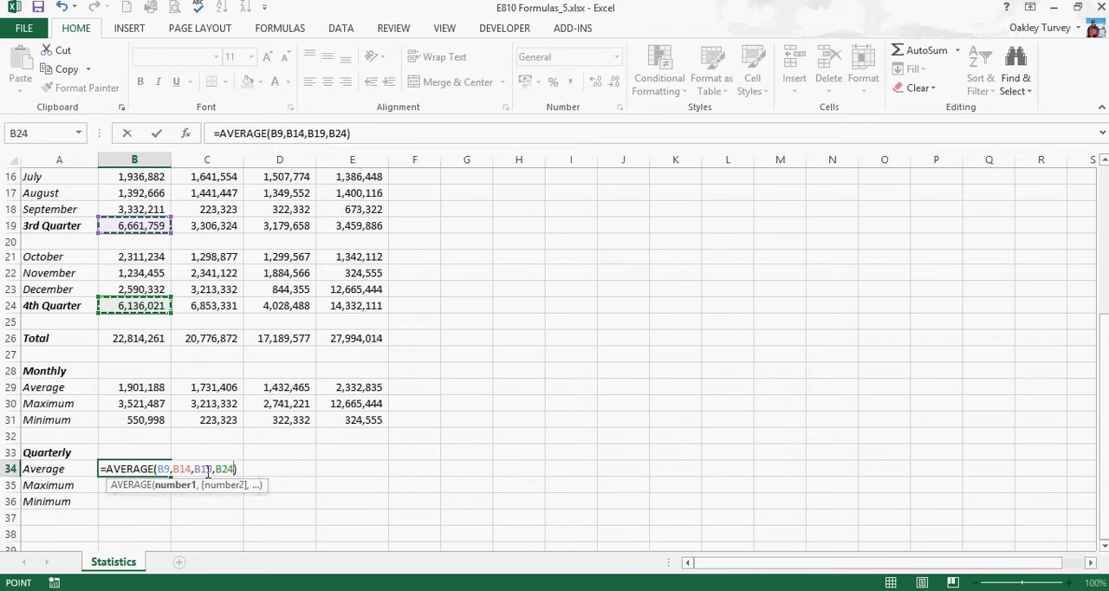
key("Return")
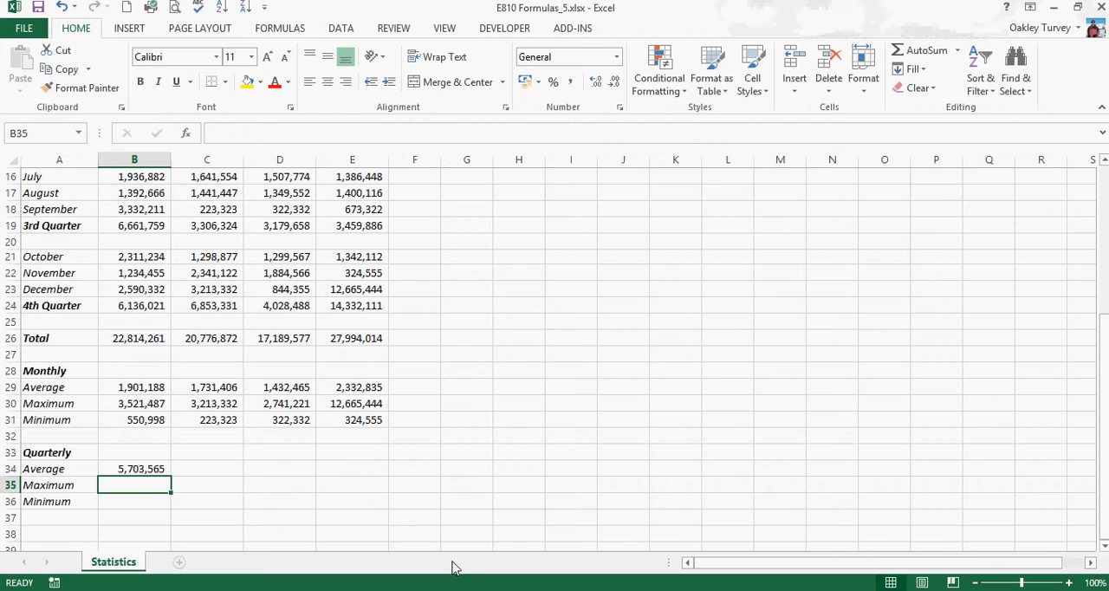
Enter a MAX formula in B35 using B34 and Auckland's quarterly totals, B9, B14, B19 and B24
left_click(957, 51)
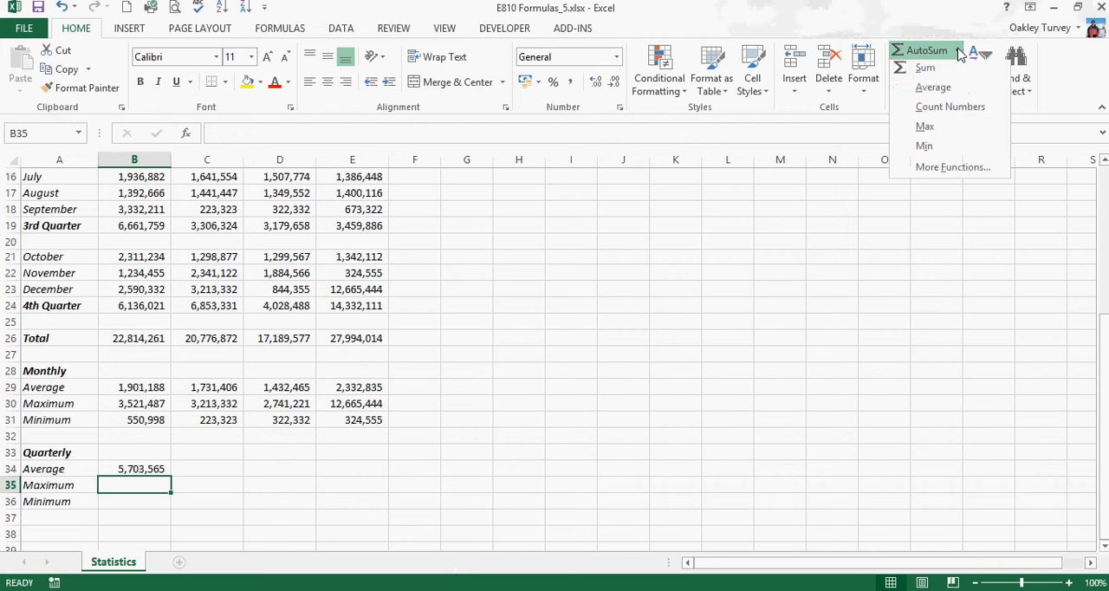
left_click(924, 130)
scroll(303, 364, "up", 3)
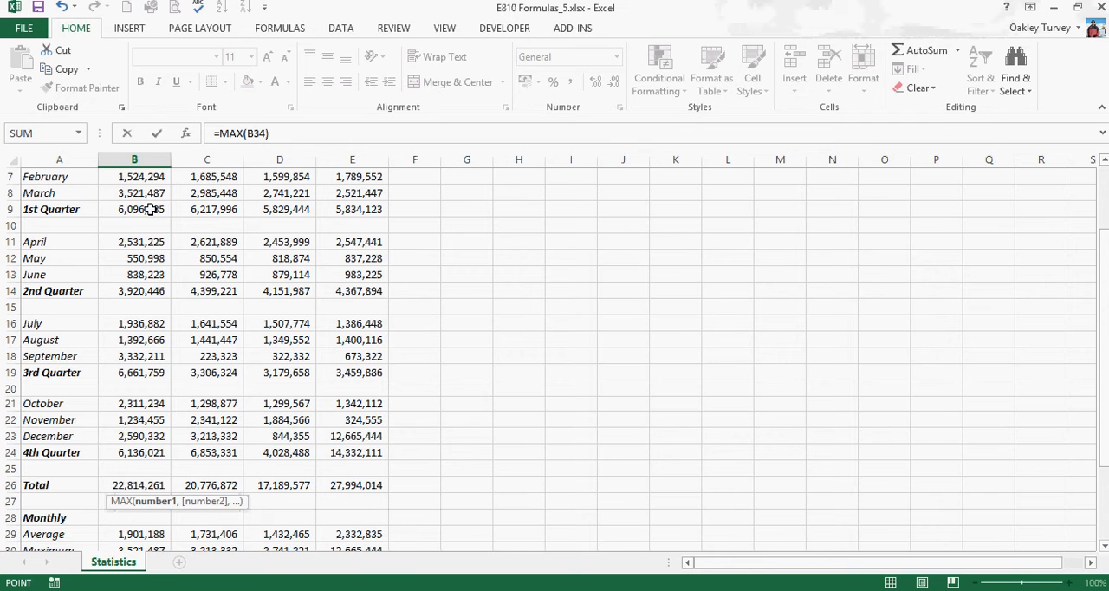
left_click(145, 209, "ctrl")
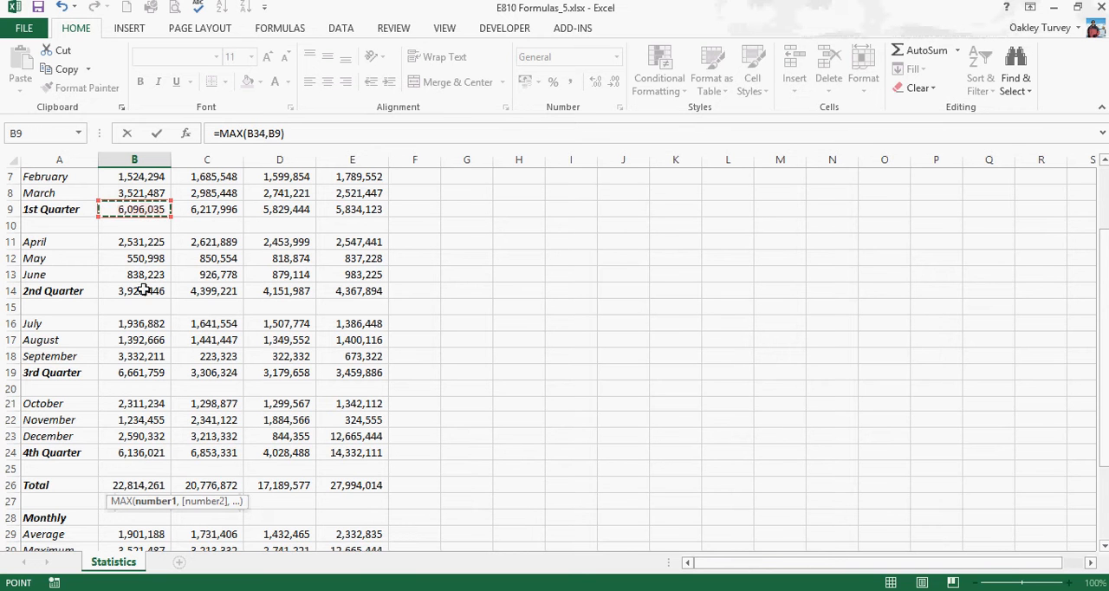
left_click(143, 290, "ctrl")
left_click(149, 370, "ctrl")
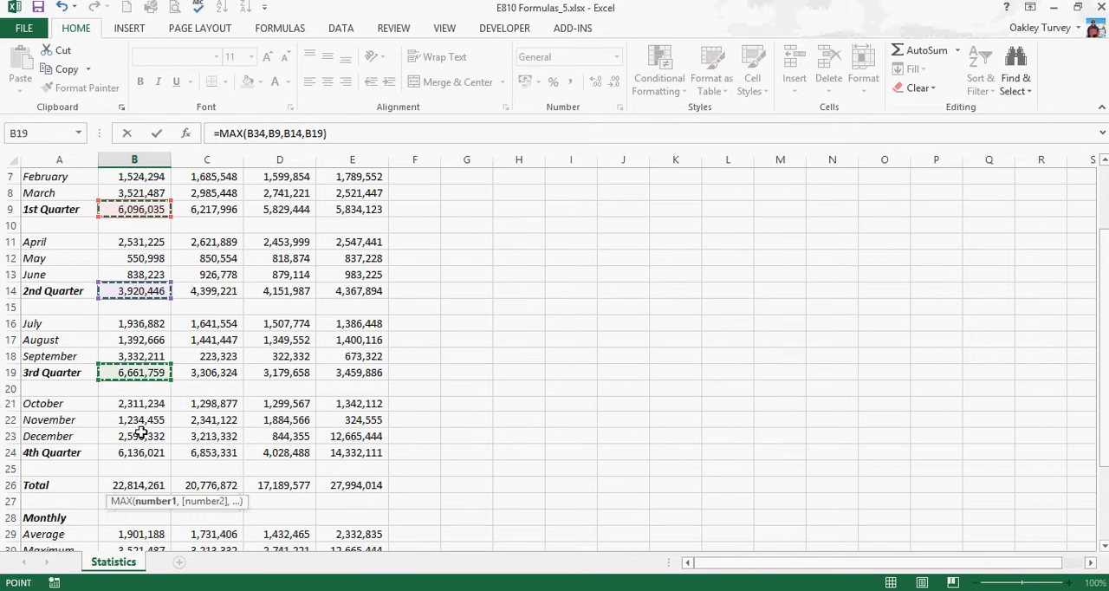
left_click(141, 454, "ctrl")
scroll(149, 433, "down", 5)
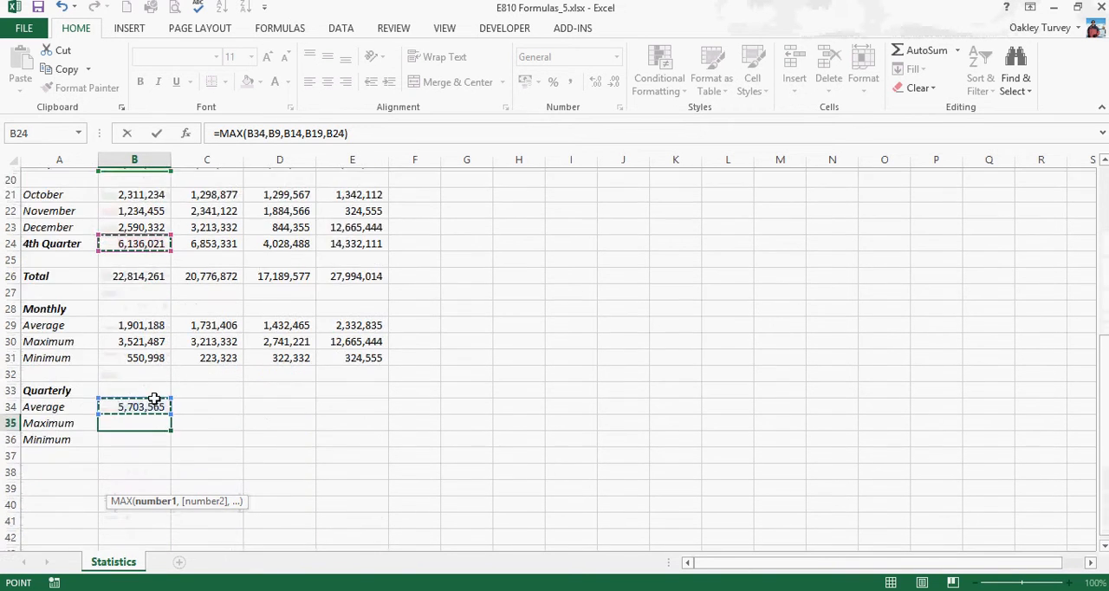
key("Return")
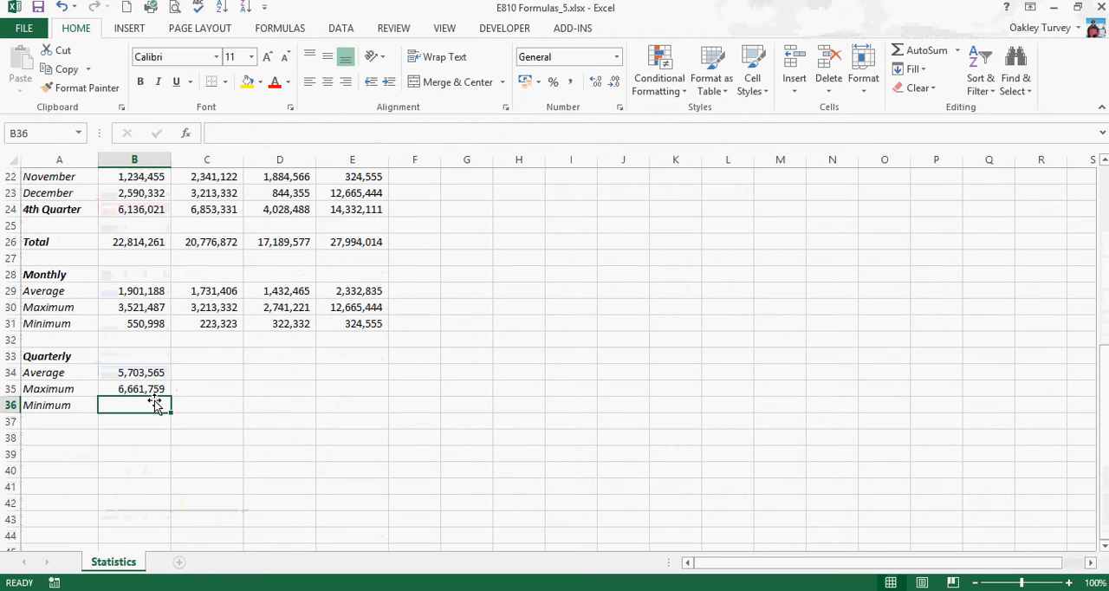
Enter a MIN formula in B36 using Auckland's four quarterly totals, B9, B14, B19 and B24
left_click(957, 50)
left_click(925, 149)
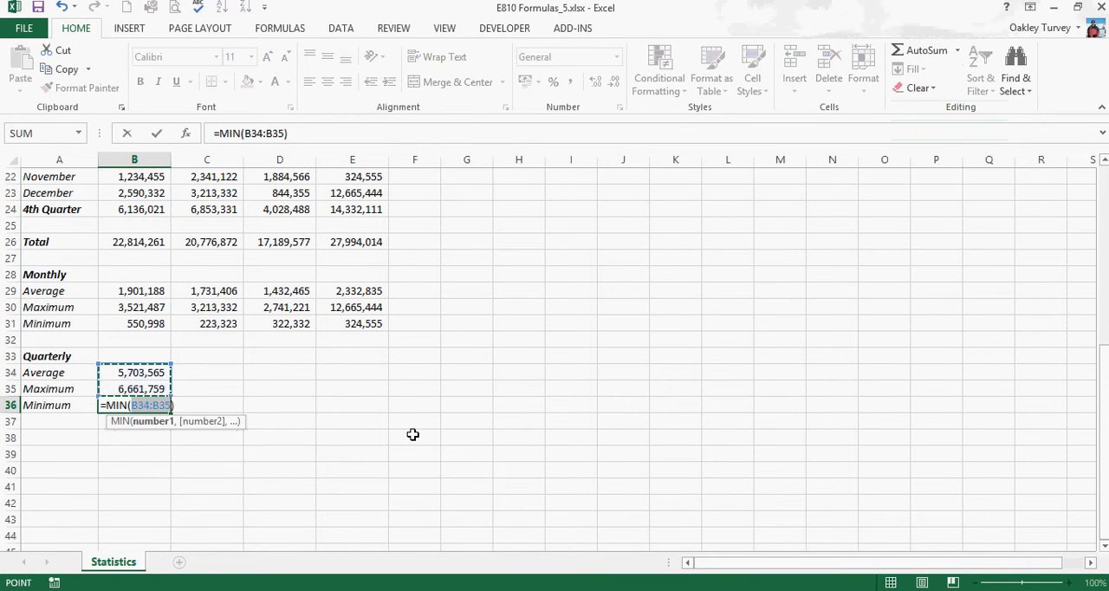
scroll(414, 437, "up", 7)
left_click(143, 312)
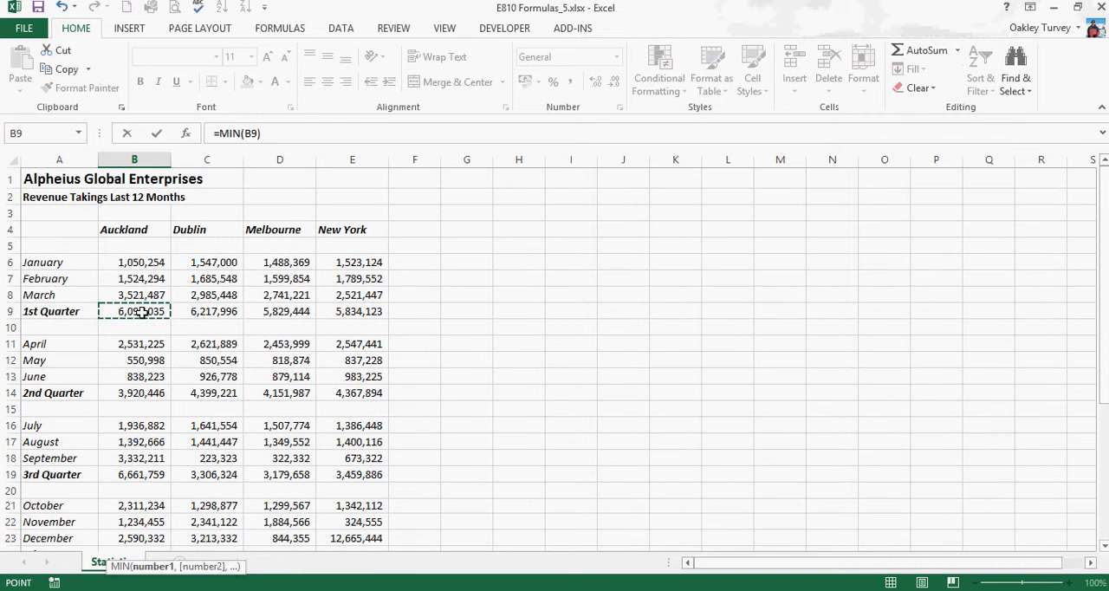
left_click(140, 392, "ctrl")
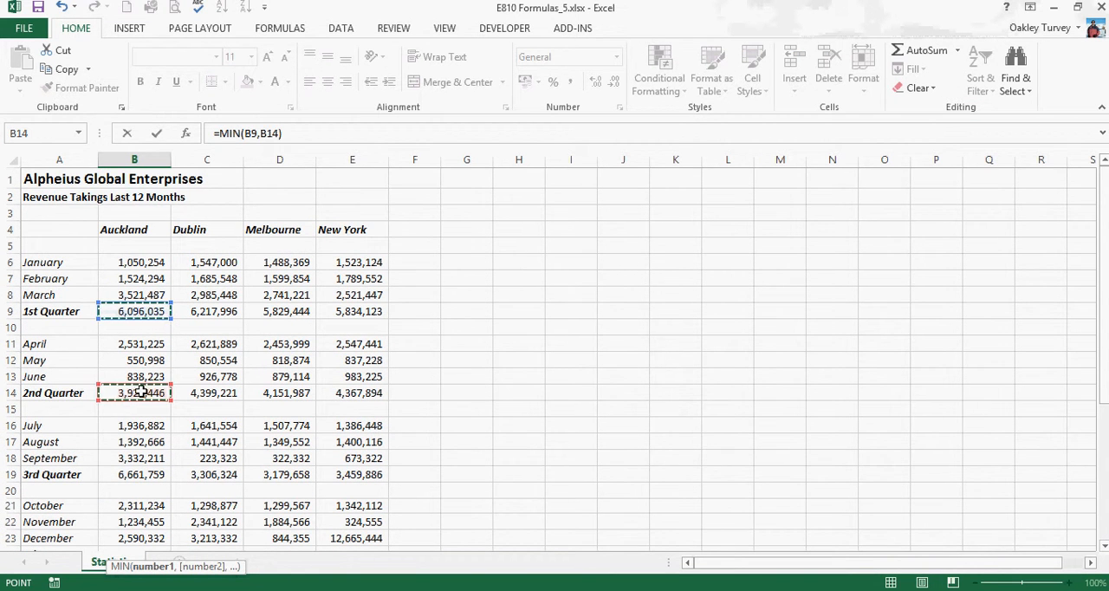
scroll(141, 391, "down", 4)
left_click(144, 275, "ctrl")
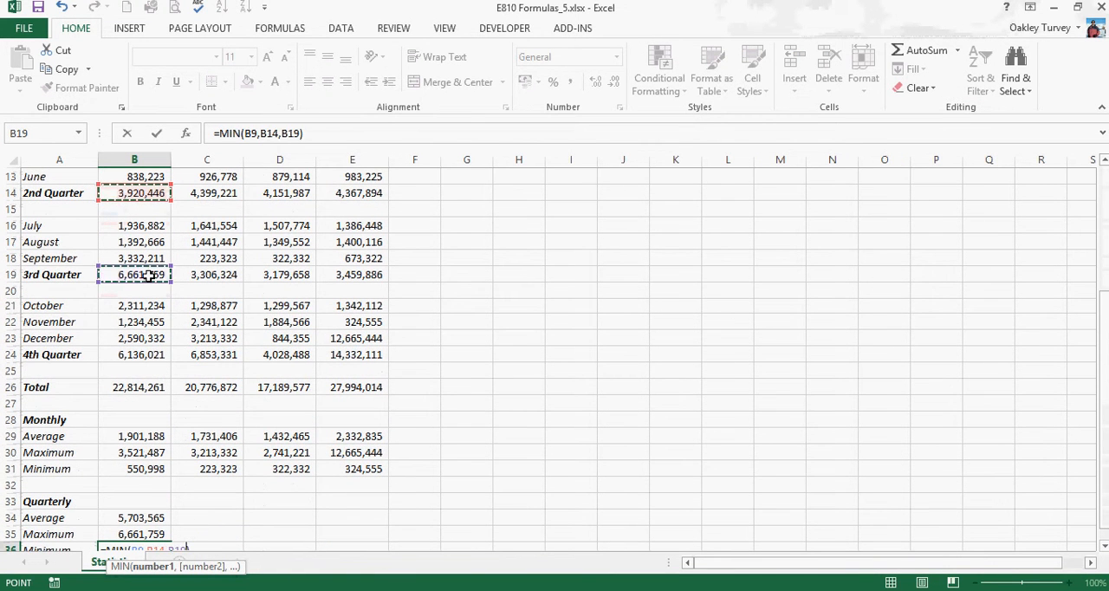
left_click(141, 355, "ctrl")
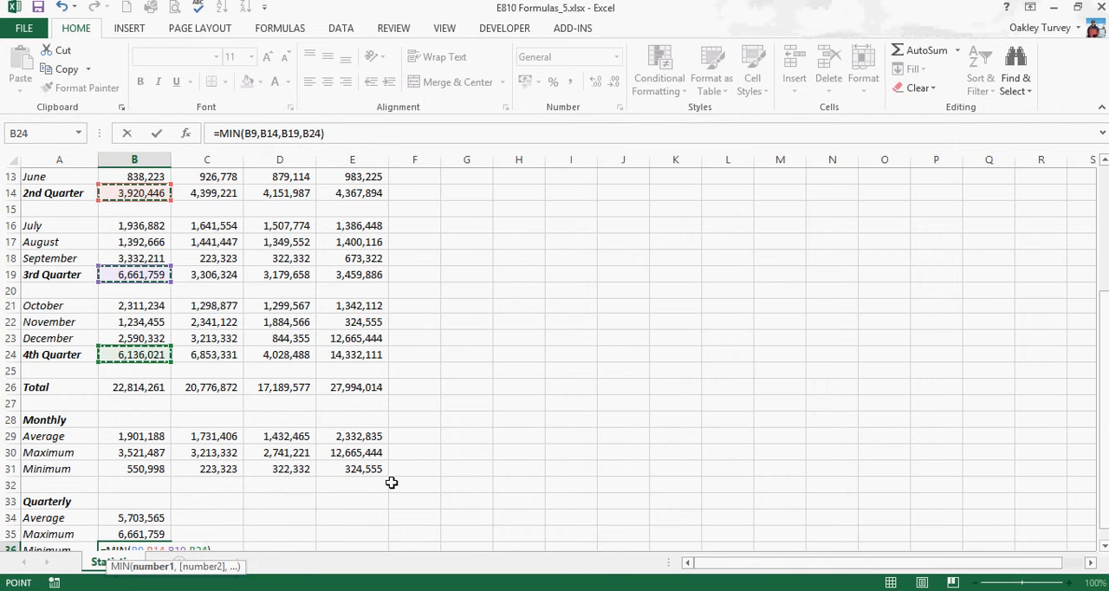
scroll(394, 483, "down", 2)
key("Return")
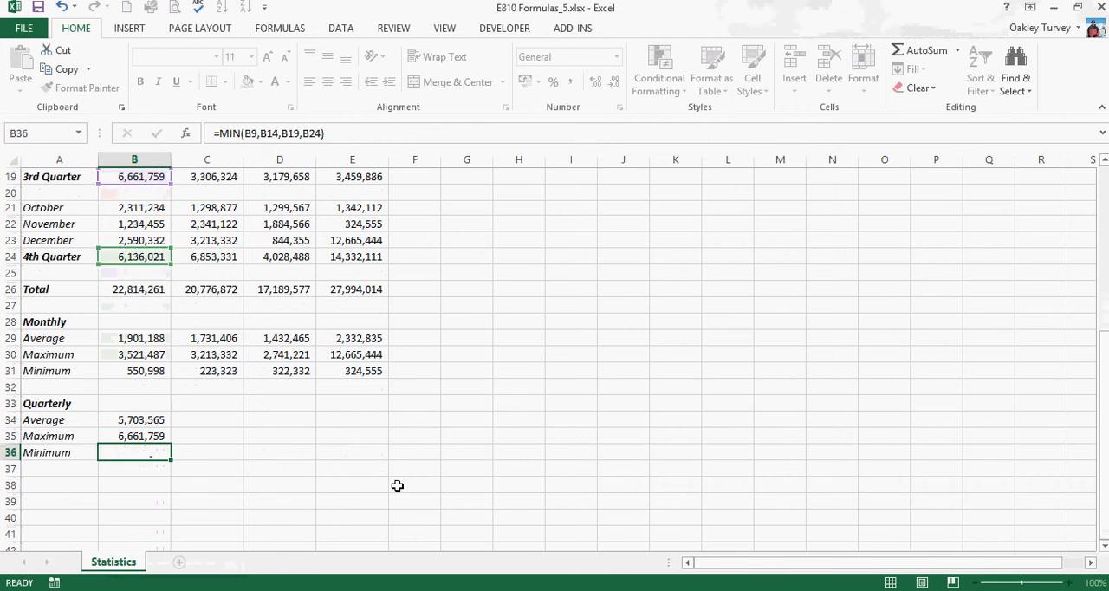
Fill the quarterly average, maximum and minimum formulas from B34:B36 across to column E for Dublin, Melbourne and New York
left_click_drag(132, 419, 364, 465)
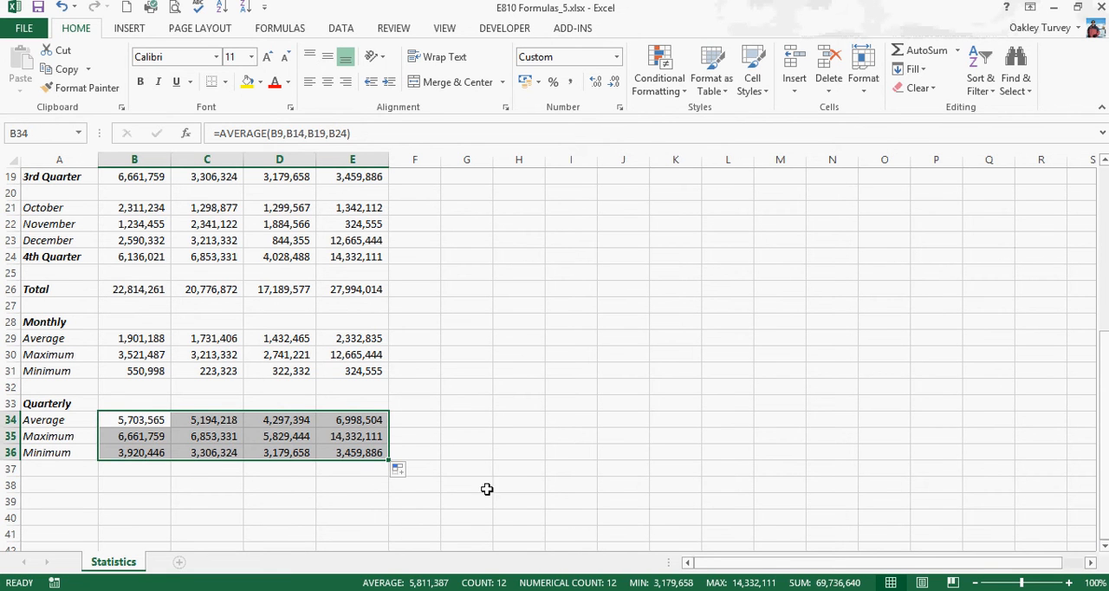
left_click(371, 528)
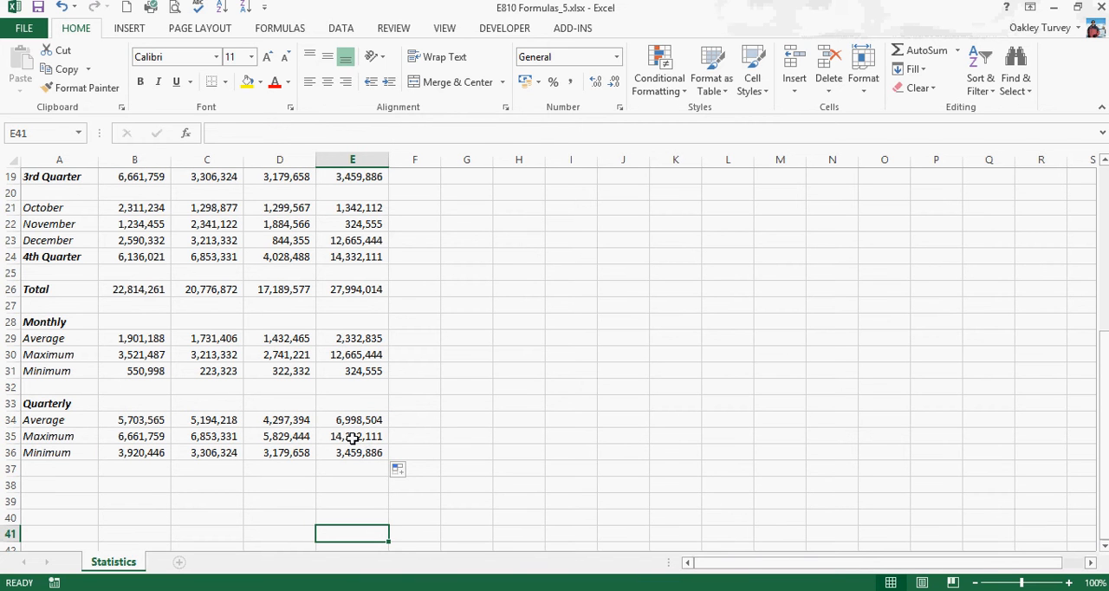
Examine the cell references in New York's quarterly MAX formula in E35, and minimize the workbook window
double_click(353, 438)
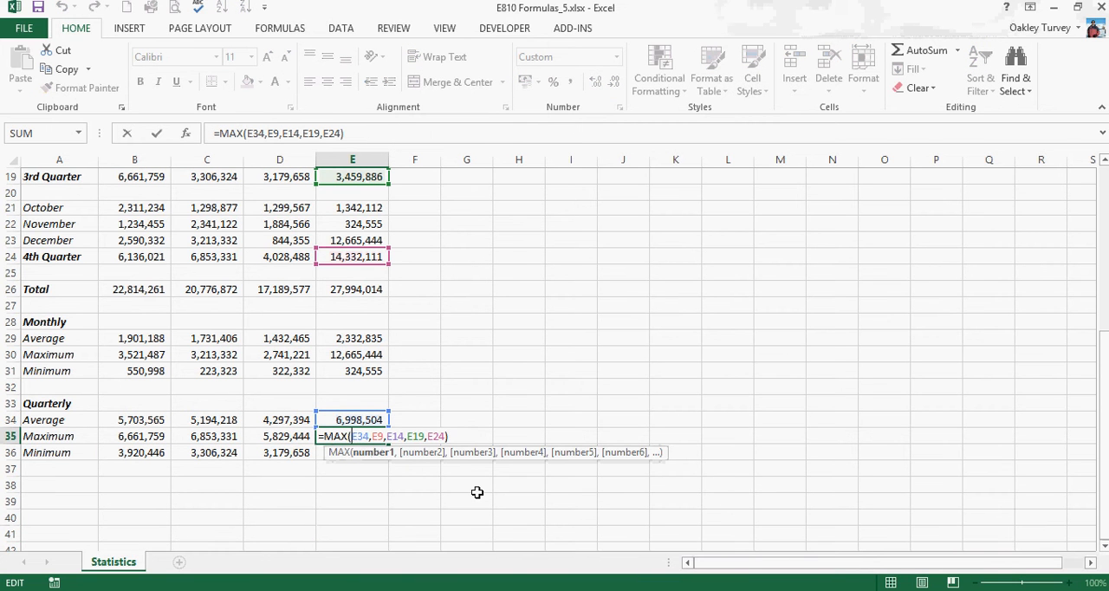
scroll(476, 492, "up", 1)
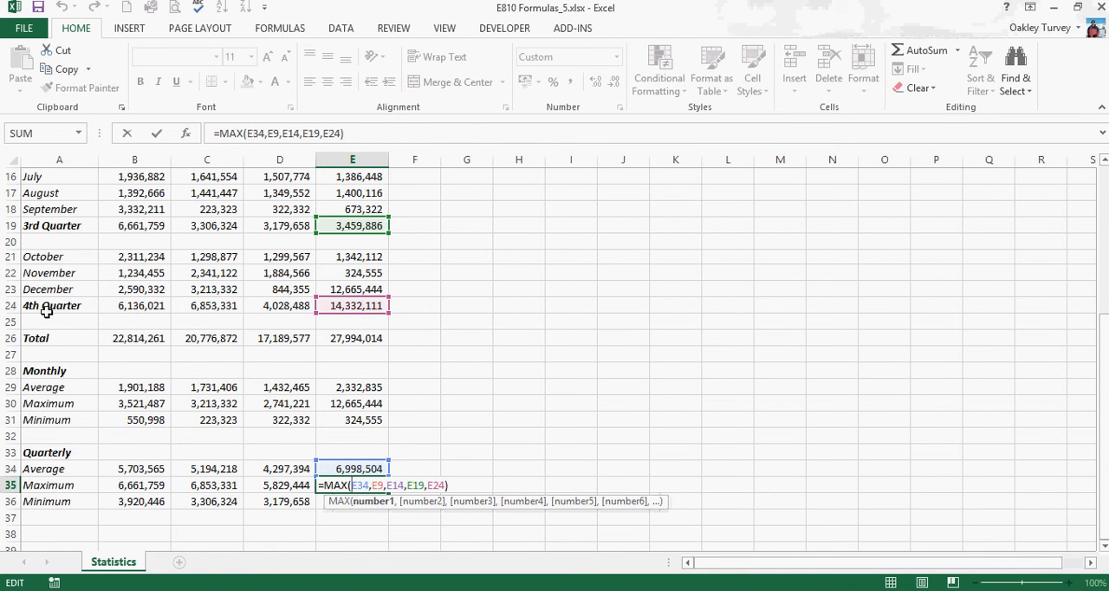
key("Escape")
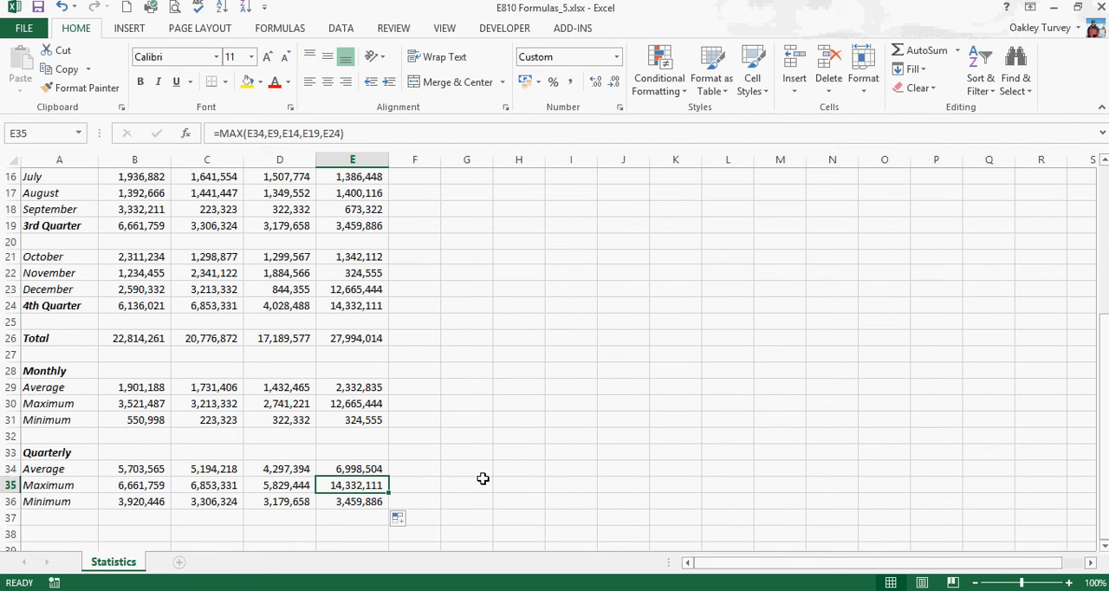
left_click(1059, 8)
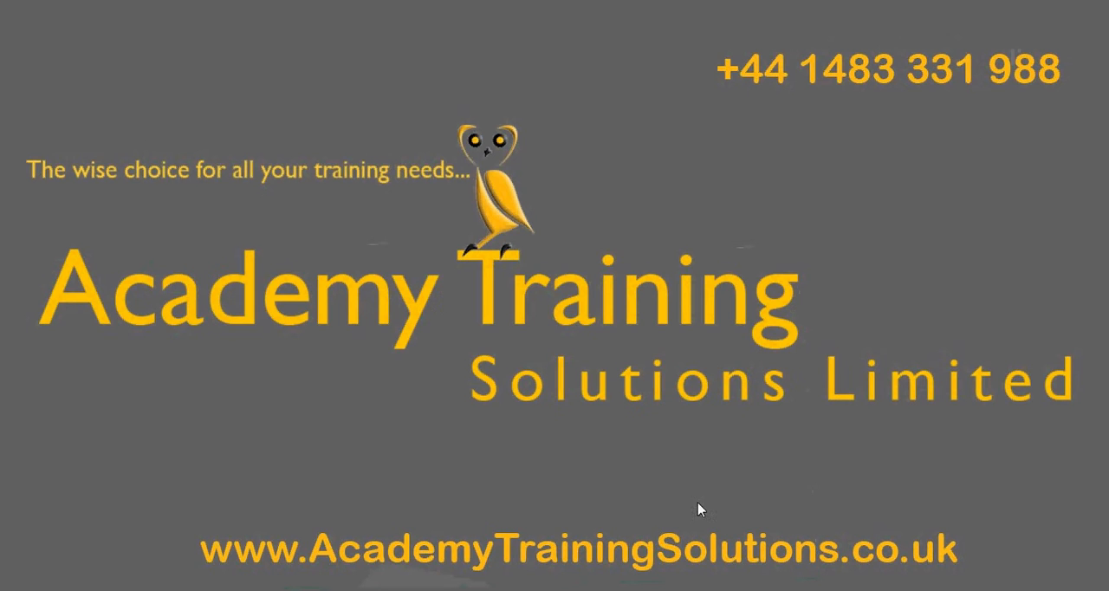